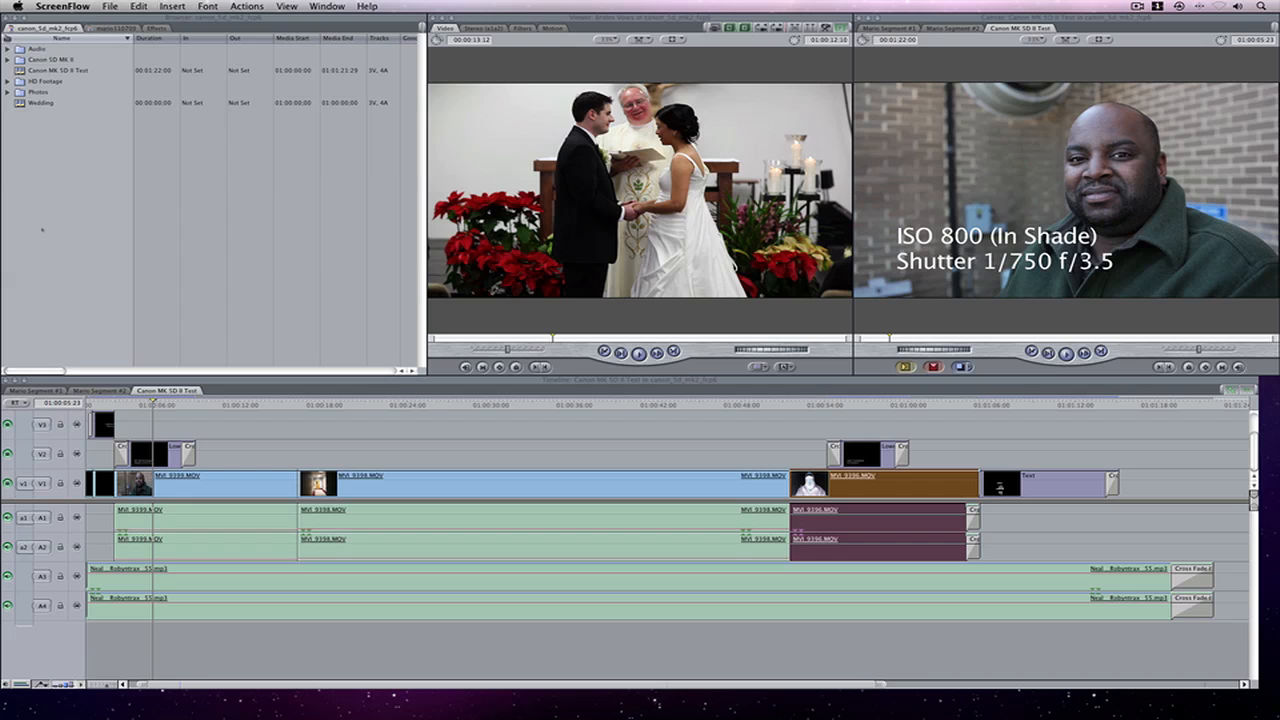
- Scrub the Canon MK 5D II Test timeline to 01:00:07:07 and the wedding clip in the Viewer to 01:00:14:11
click(224, 405)
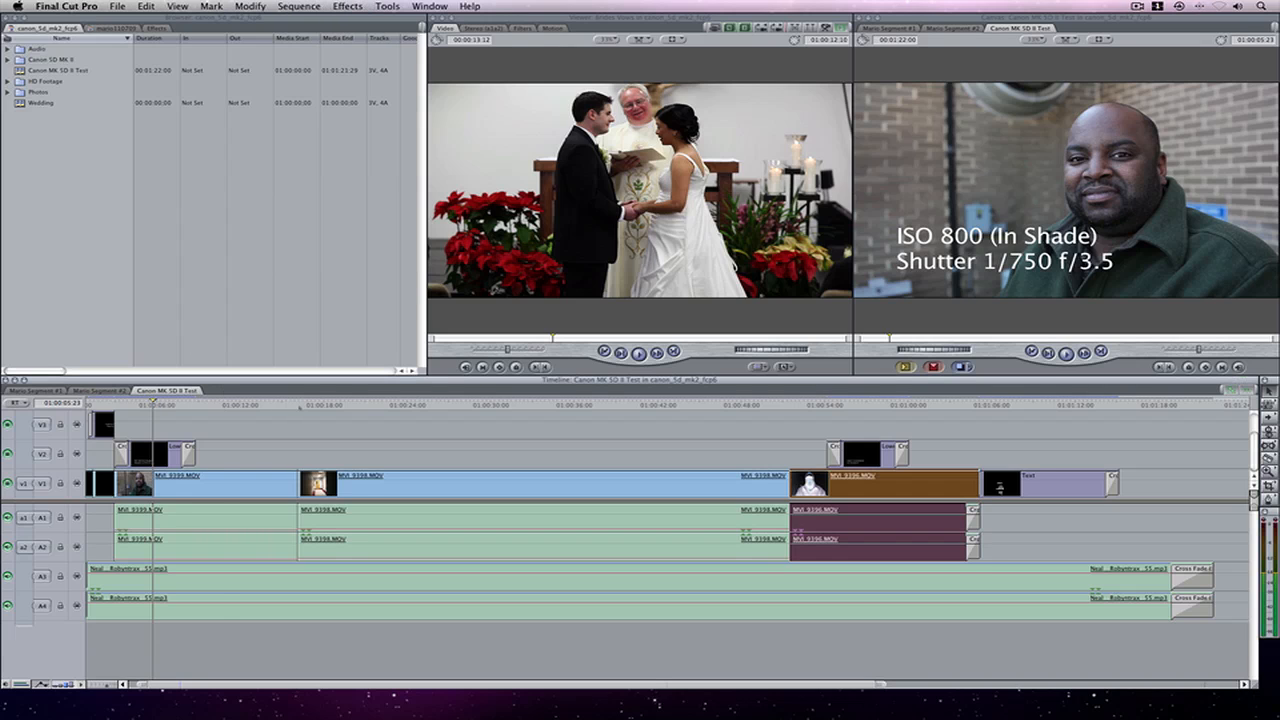
drag(224, 405, 173, 413)
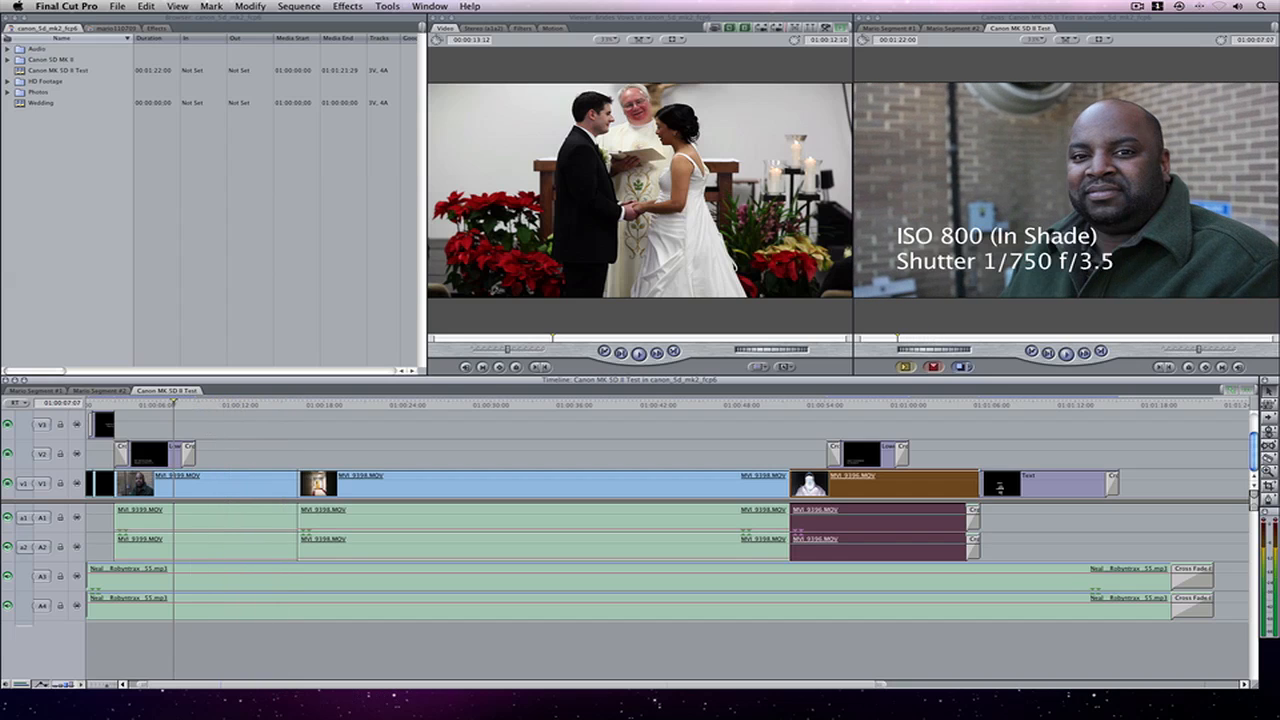
drag(447, 338, 615, 339)
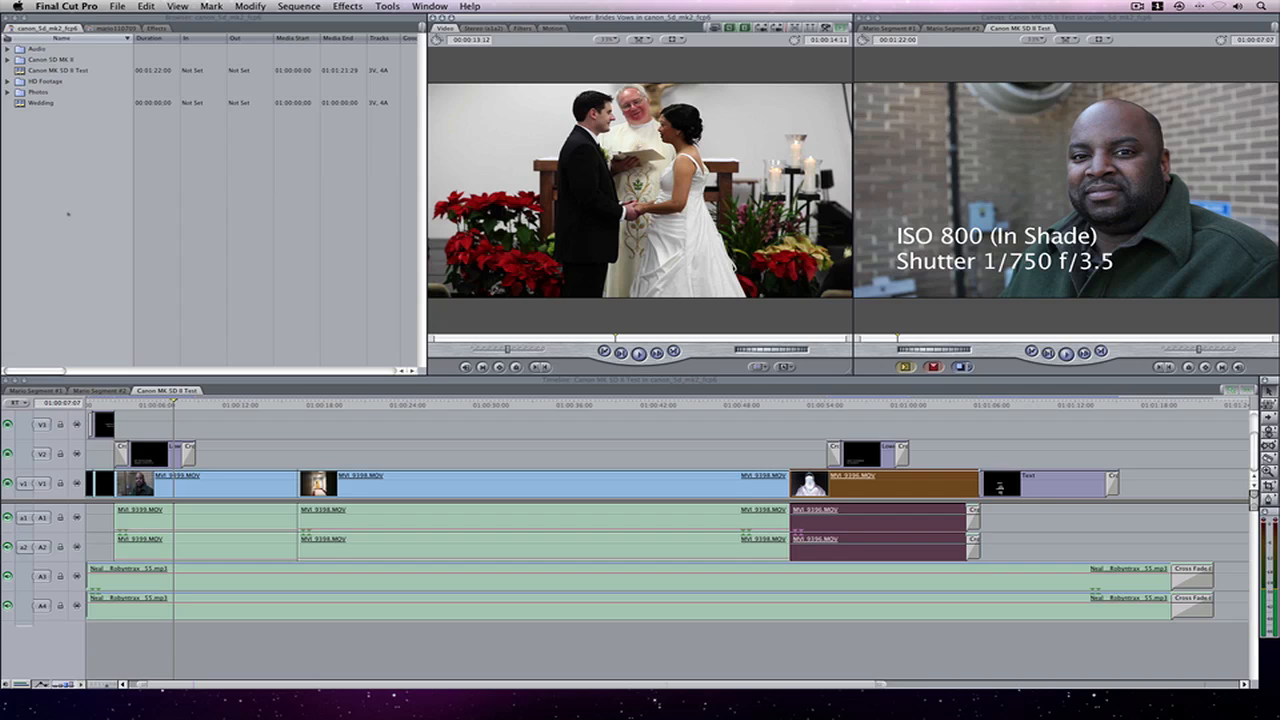
click(70, 204)
- Duplicate the DV NTSC 48 kHz sequence preset in the Audio/Video Settings
click(66, 6)
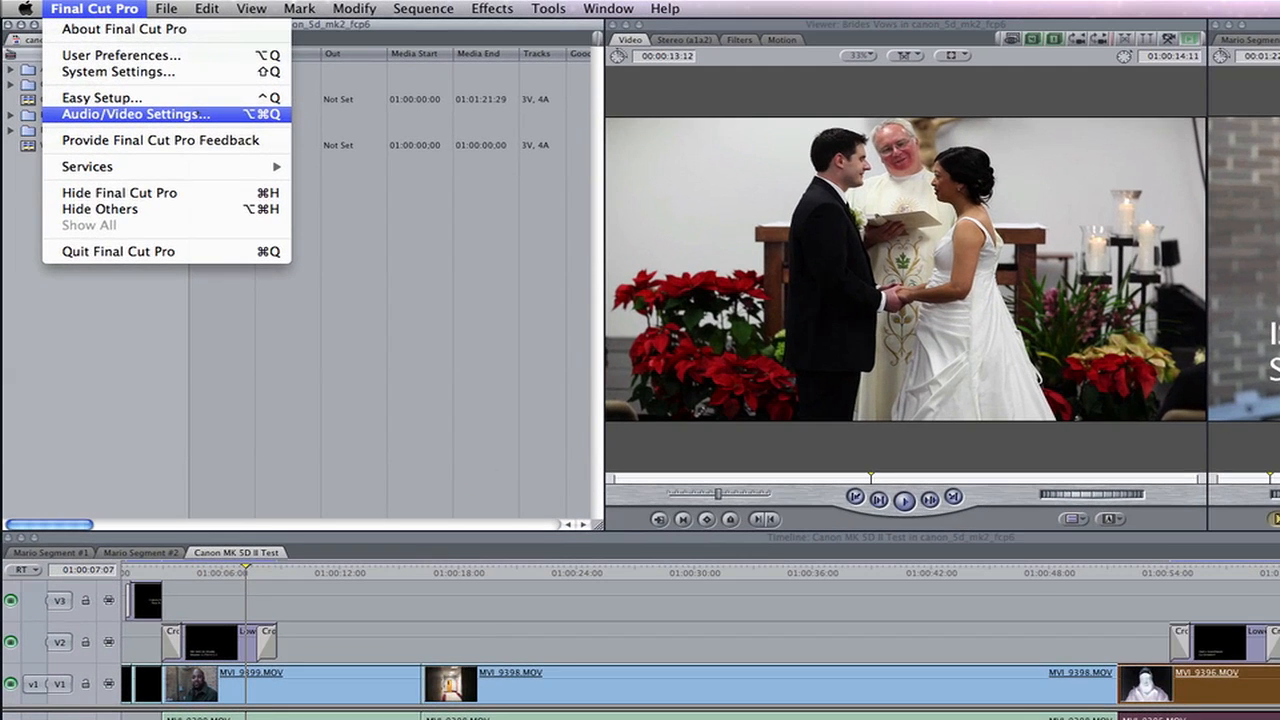
click(135, 114)
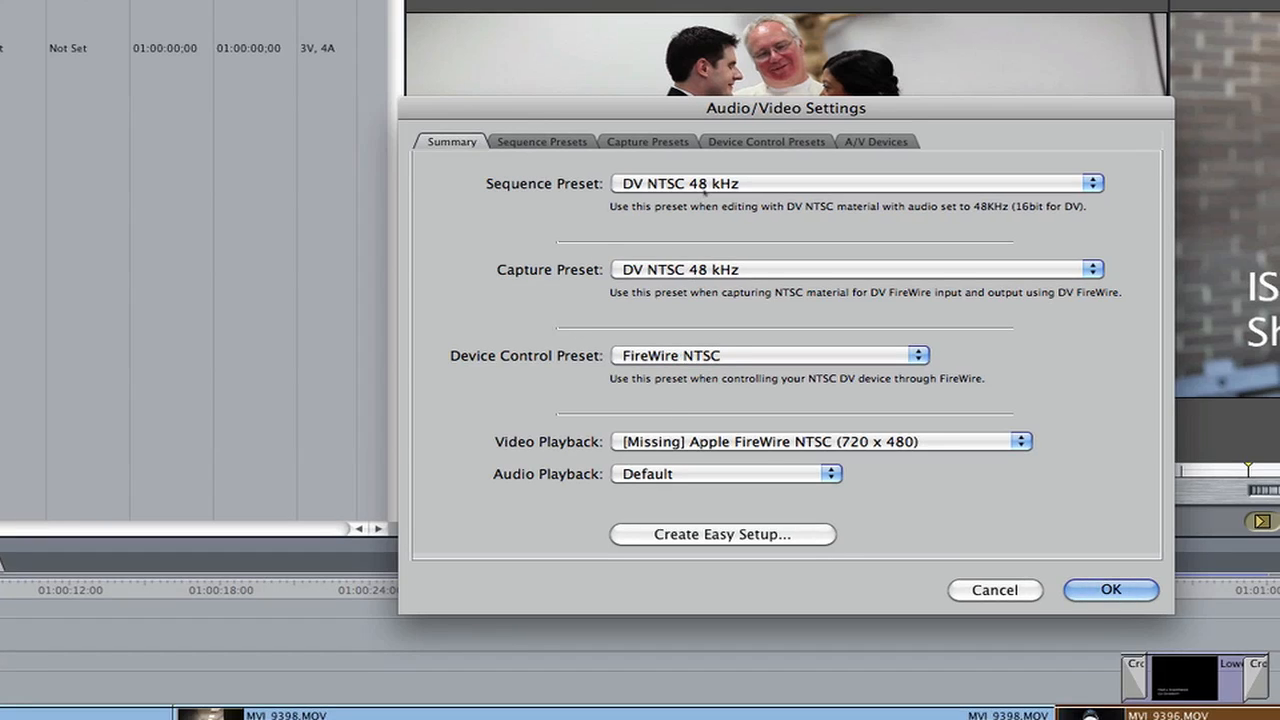
click(548, 140)
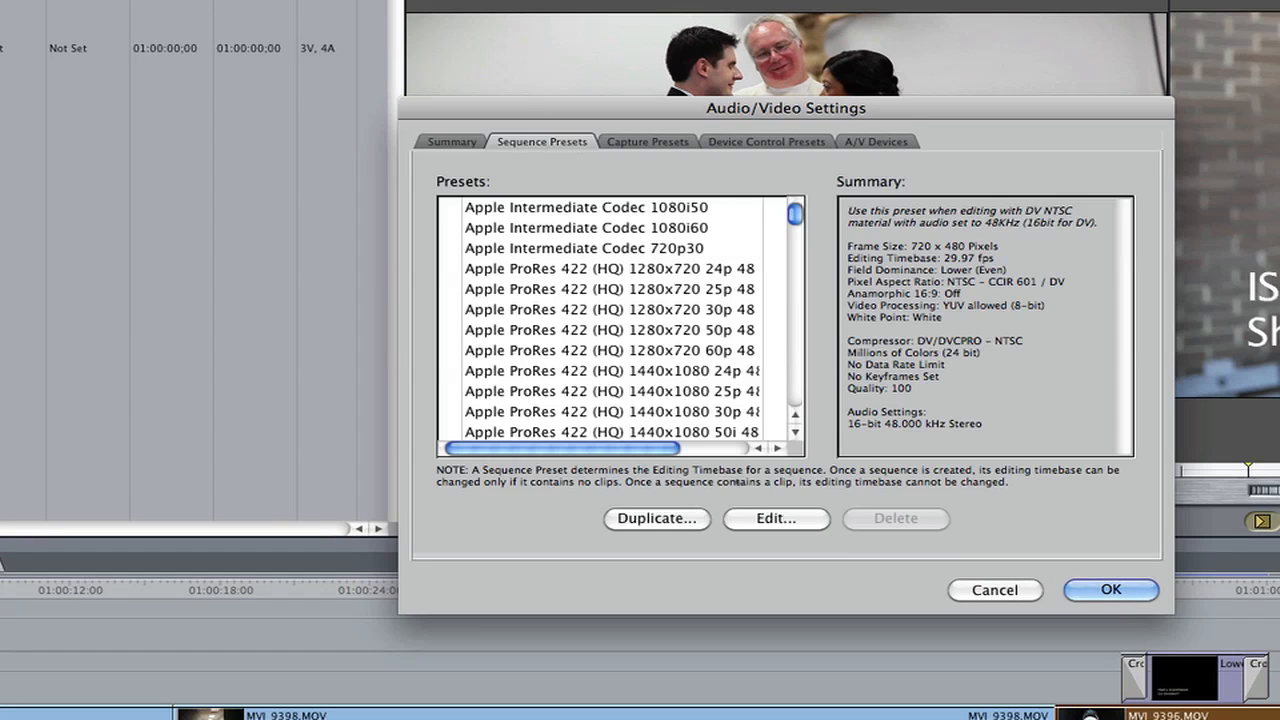
drag(794, 213, 794, 318)
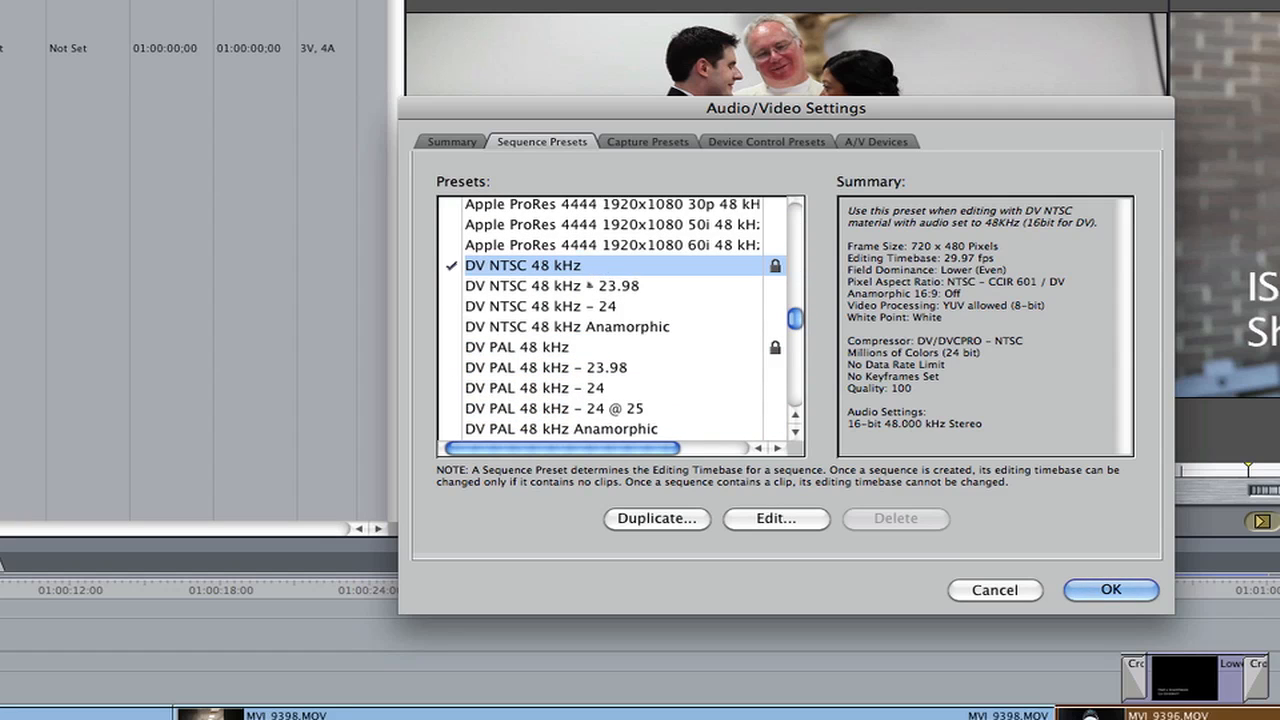
click(668, 519)
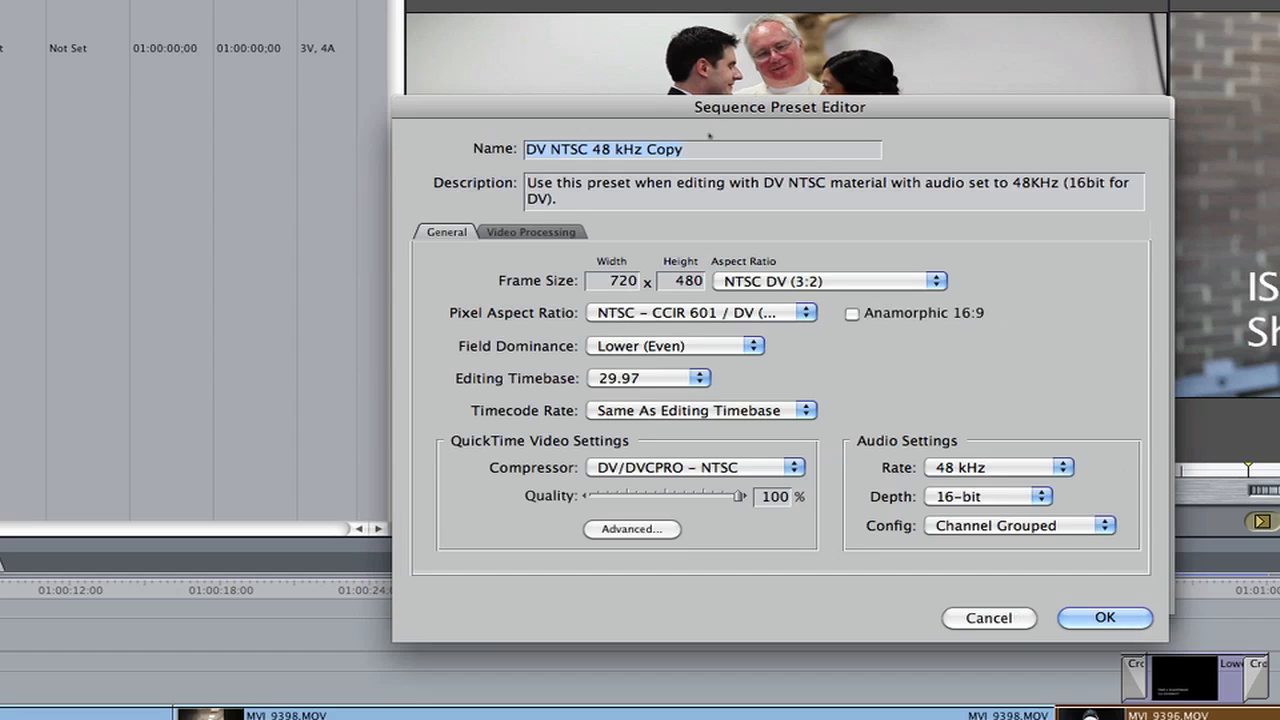
- Name the duplicated preset "Canon 5D MK II" and describe it as "Use this preset for the Canon 5D MK II editing."
text(Canon)
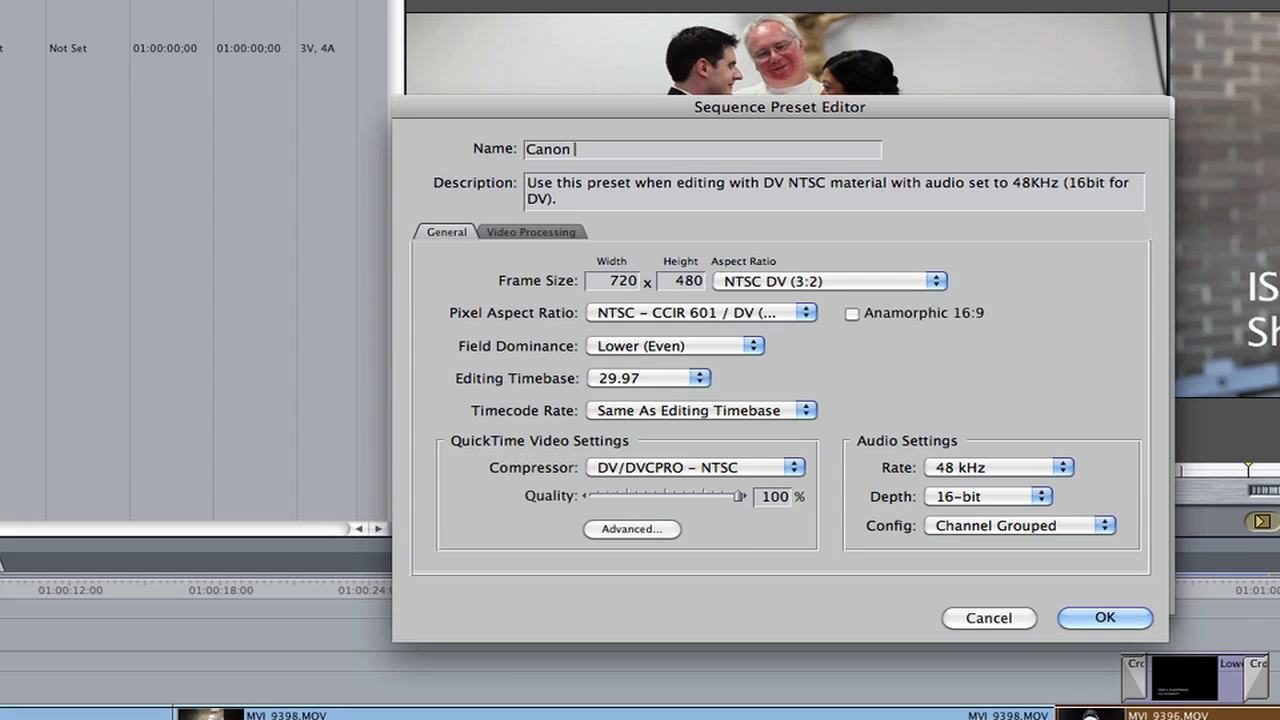
text( 5D MK IIU)
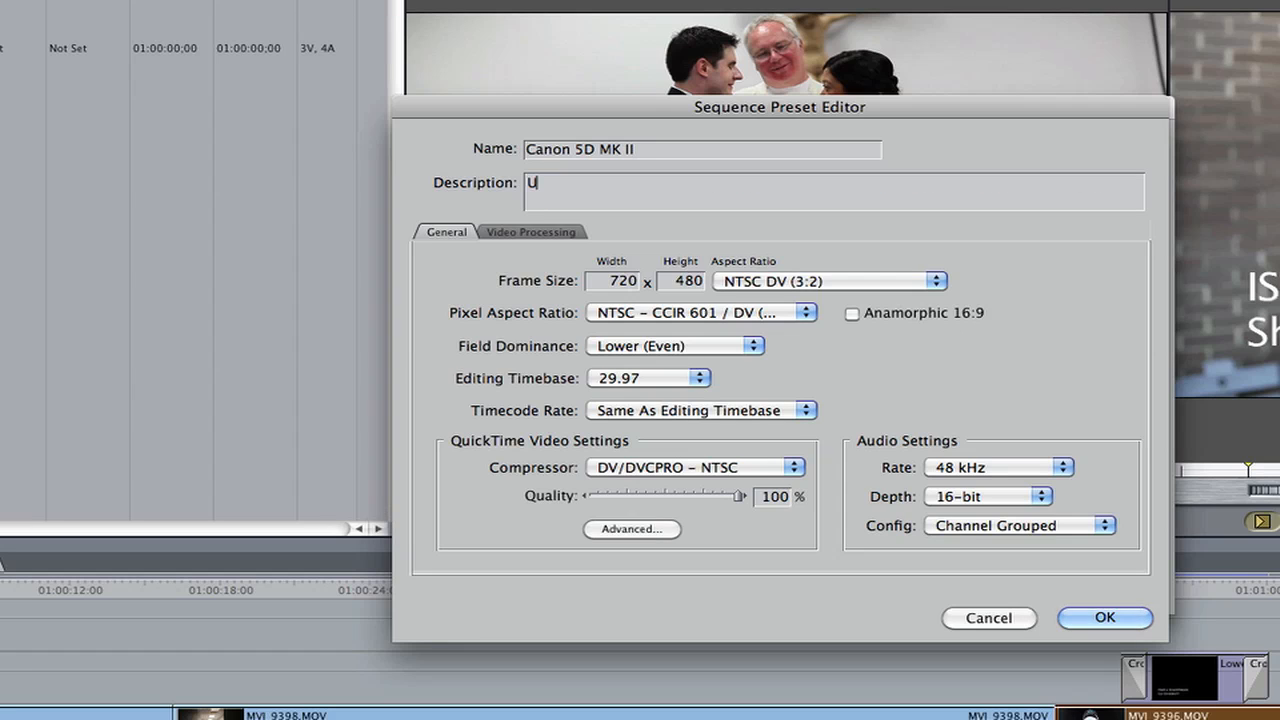
text(se this preset for the Canon )
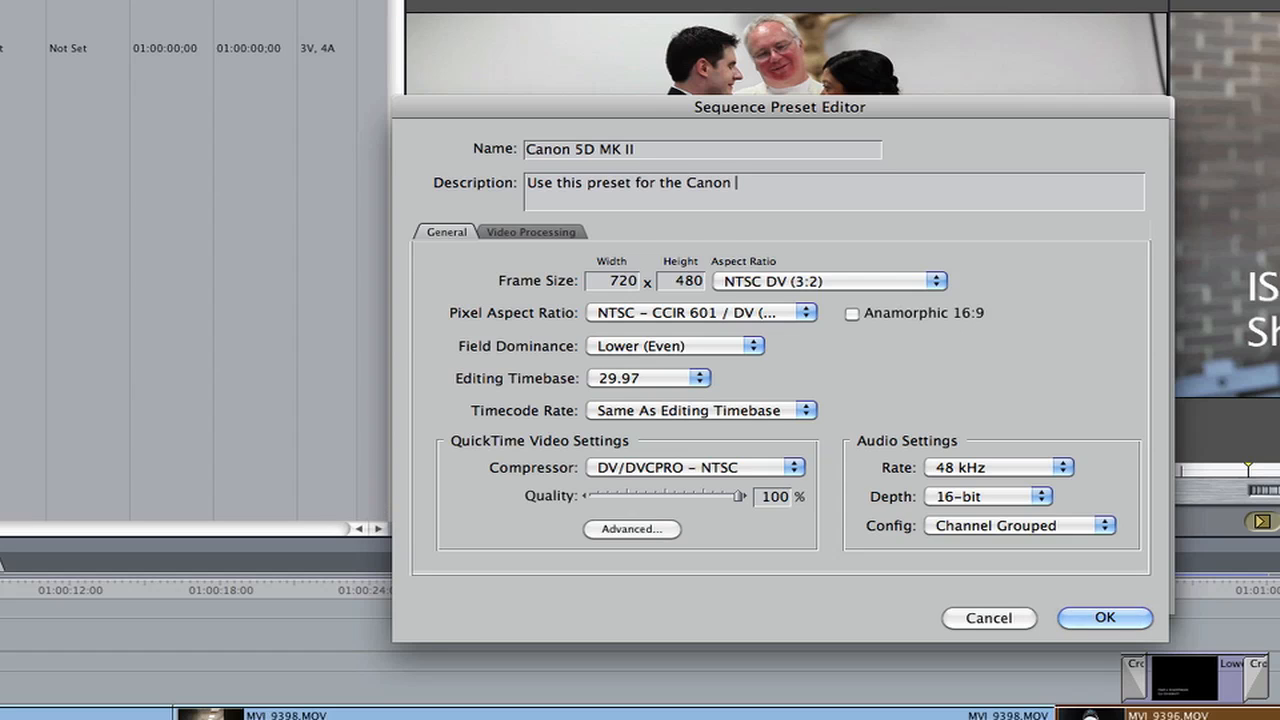
text(5D MK II editing.)
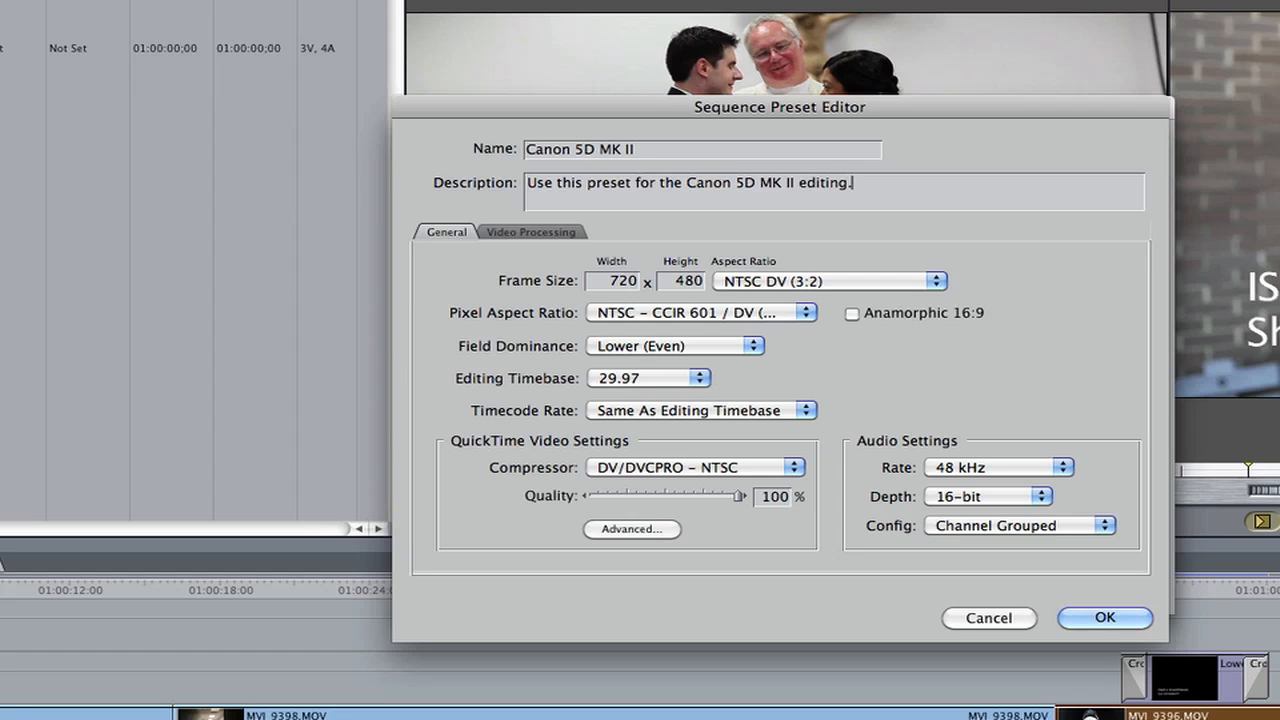
- Set the preset's frame size to HDTV 1080i (16:9), pixel aspect ratio to Square and field dominance to Upper (Odd)
click(791, 281)
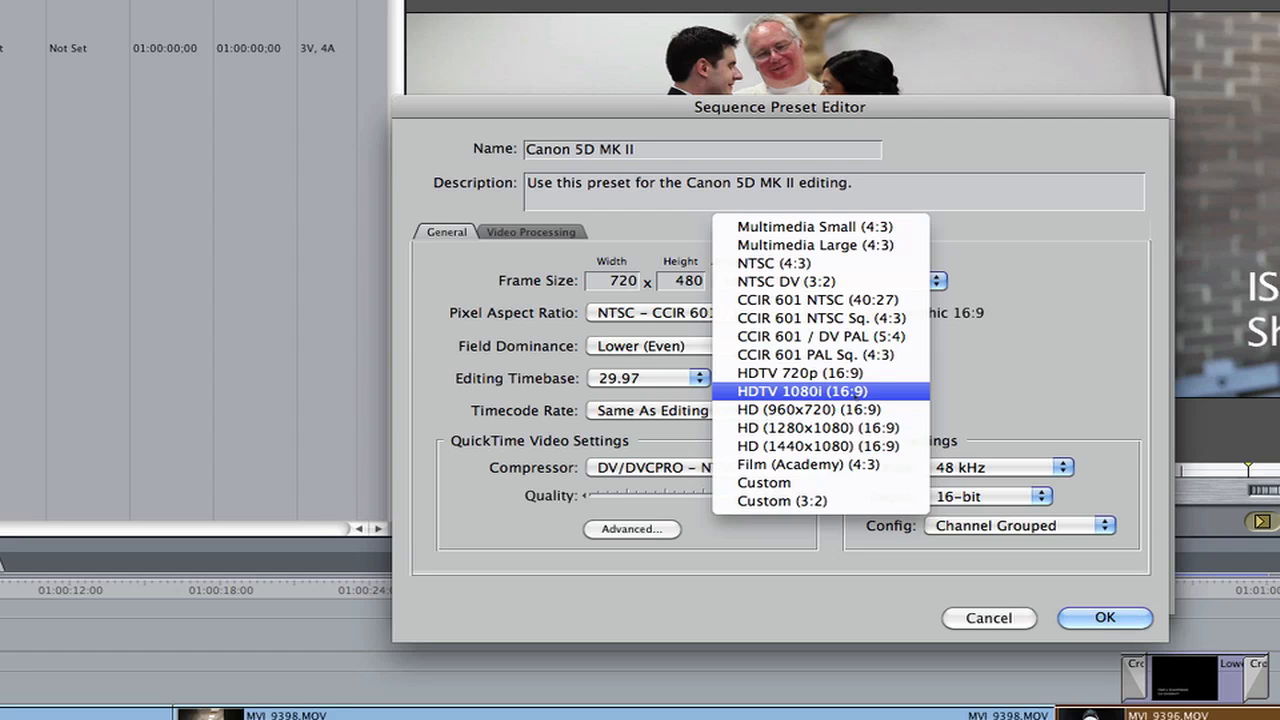
click(802, 391)
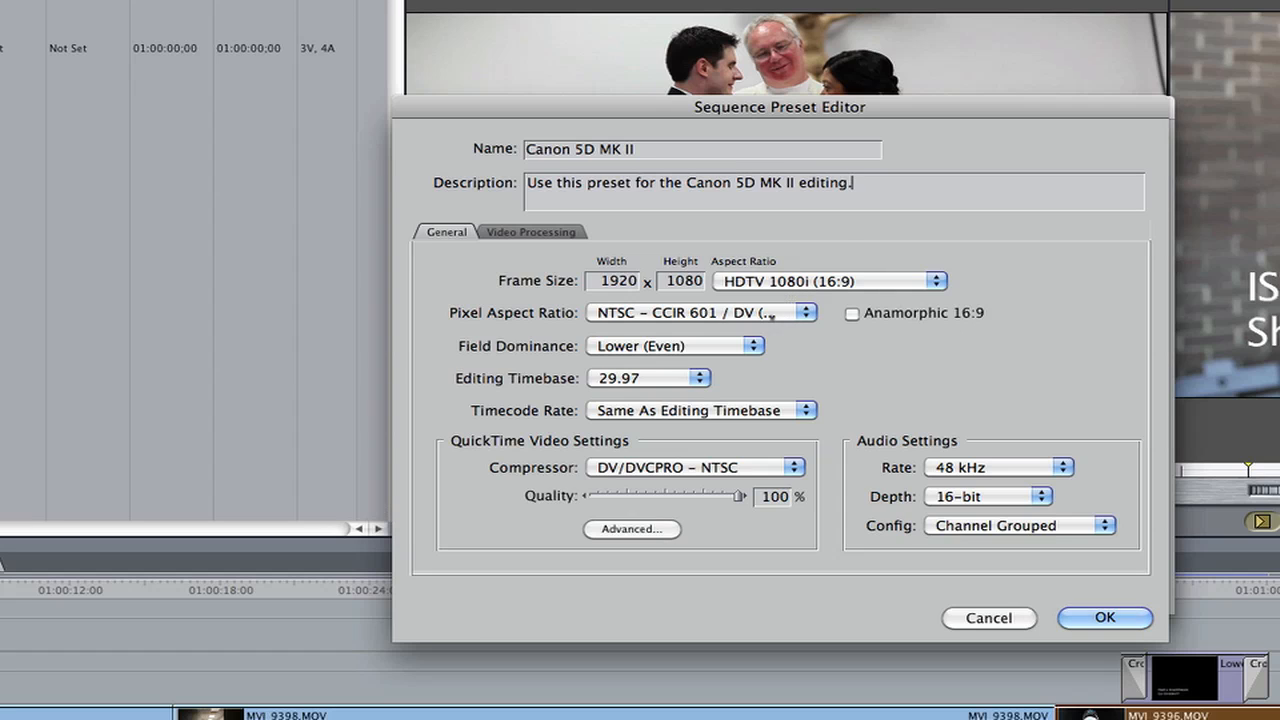
click(775, 316)
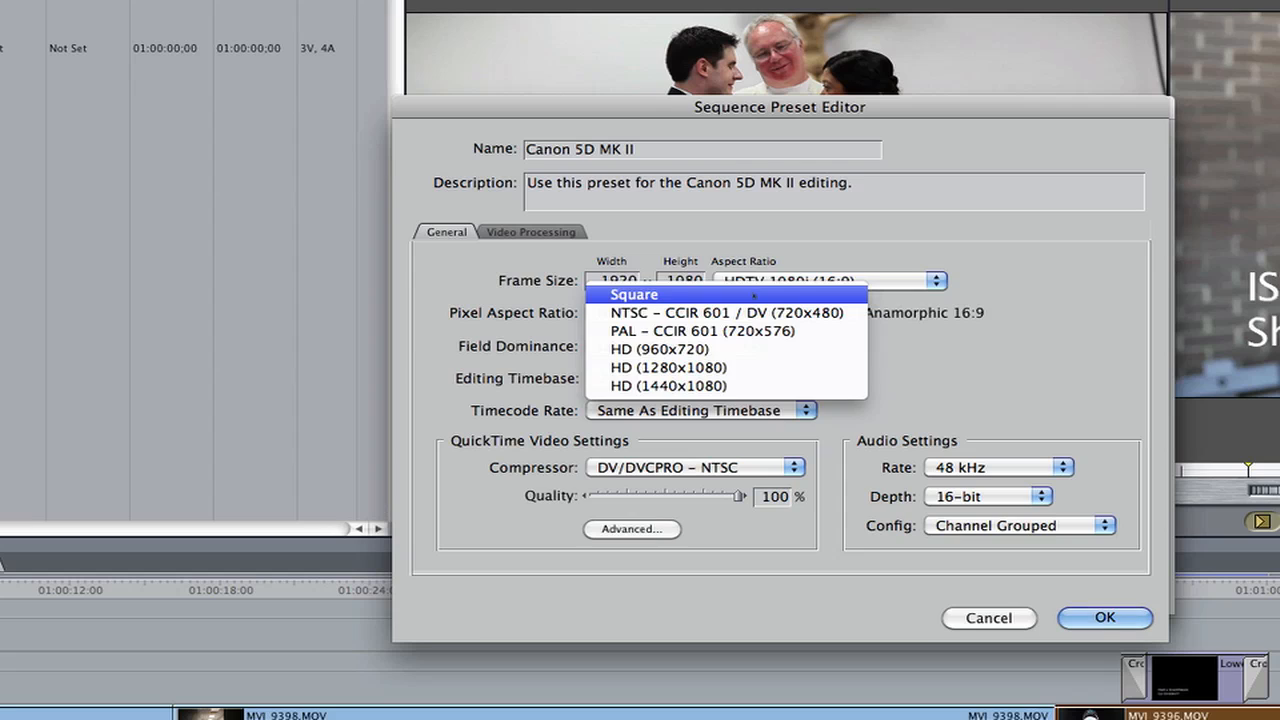
click(754, 294)
click(712, 346)
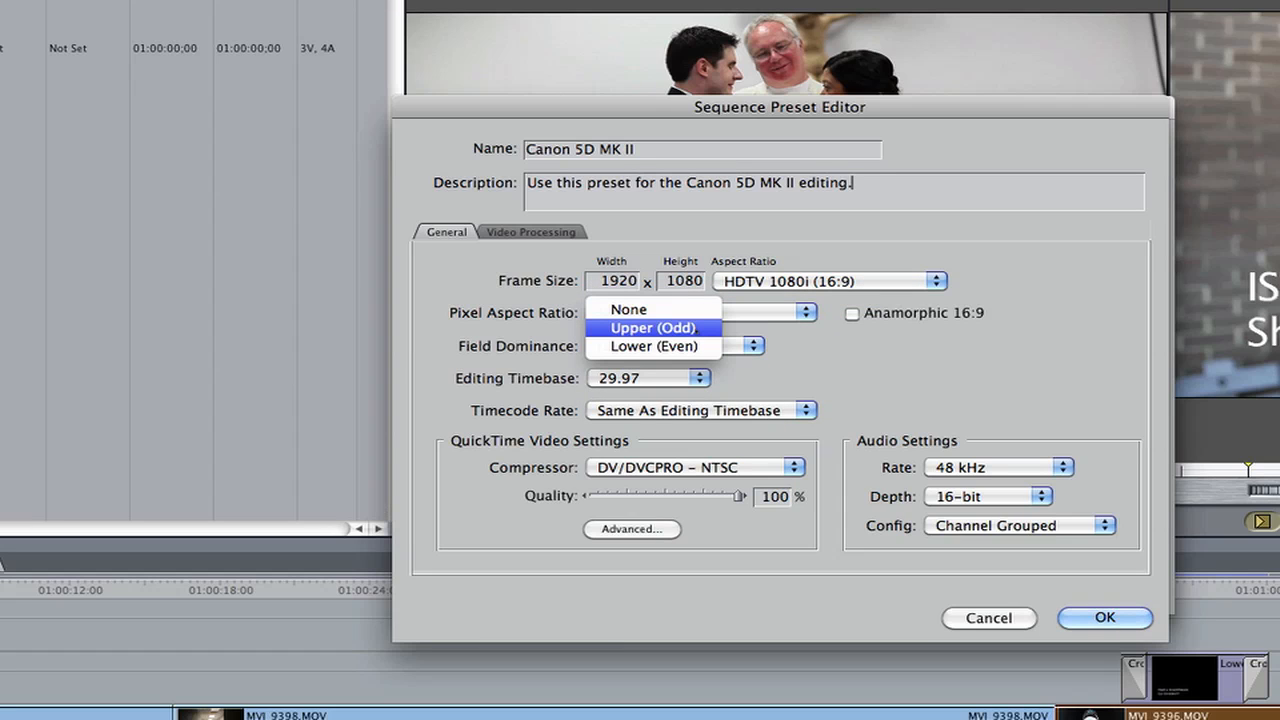
click(697, 328)
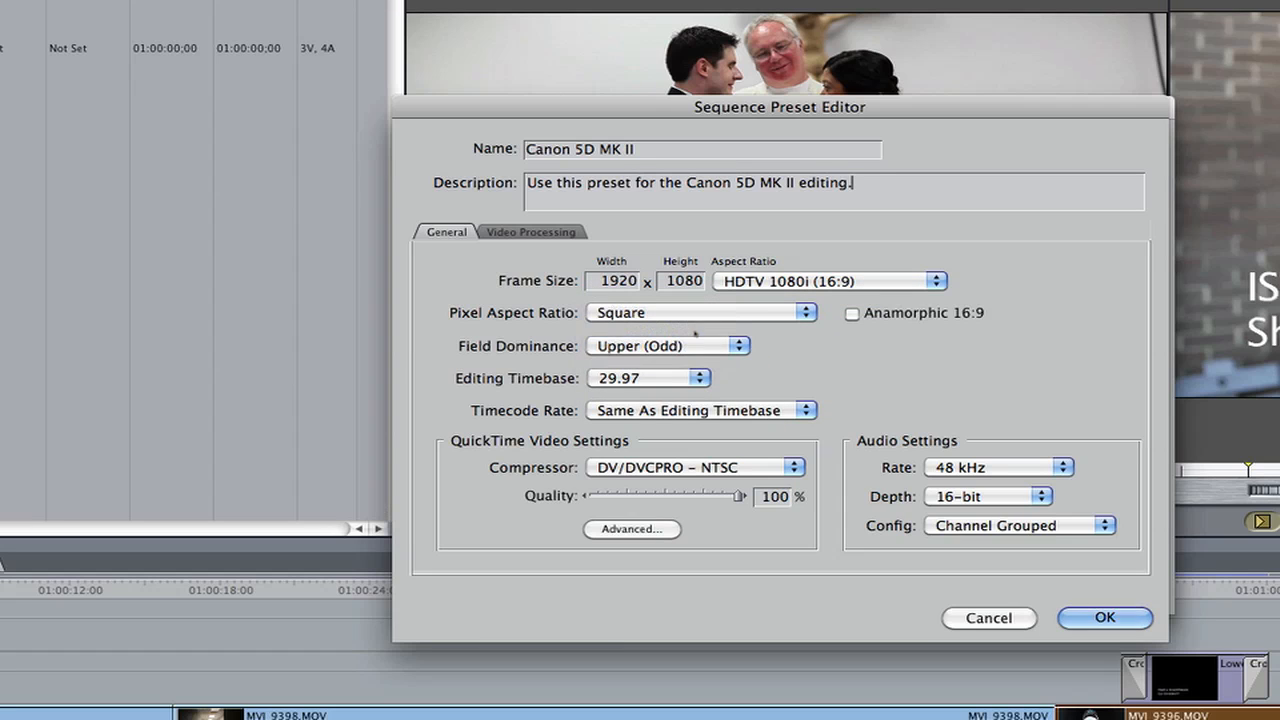
- Set the preset's editing timebase to 30 and its timecode rate to 30 Non-Drop Frame
click(671, 378)
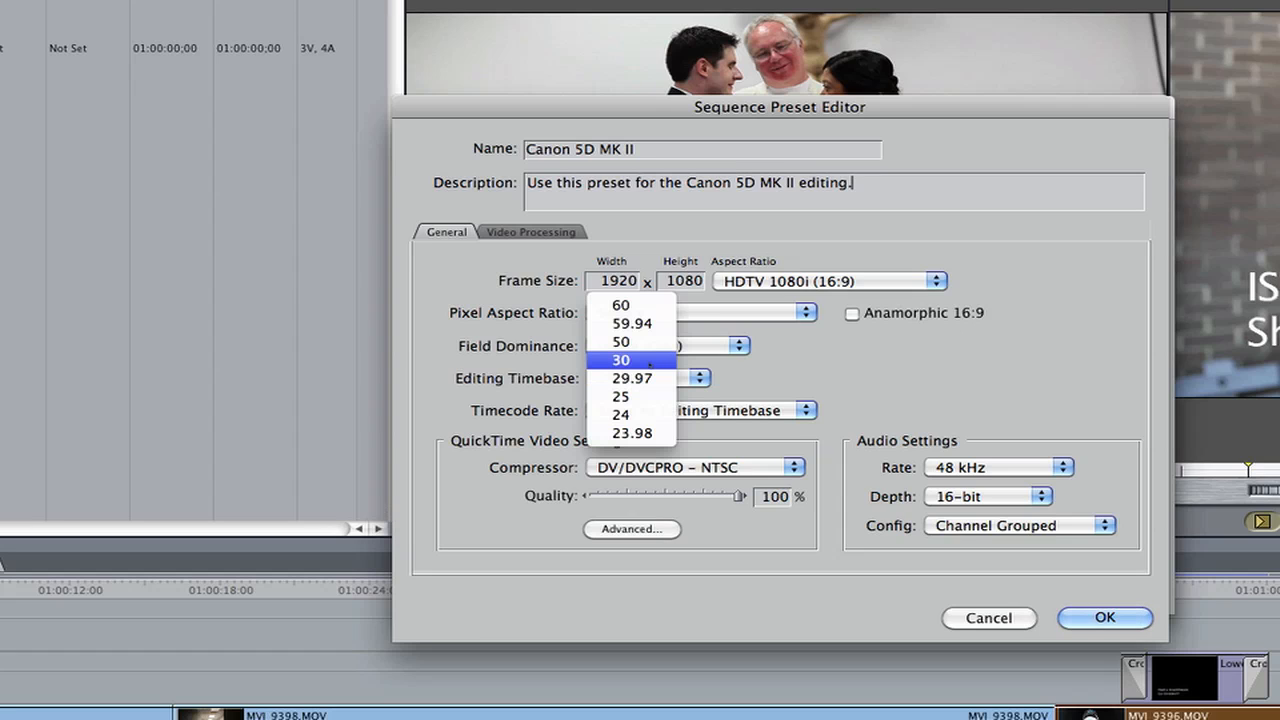
click(650, 364)
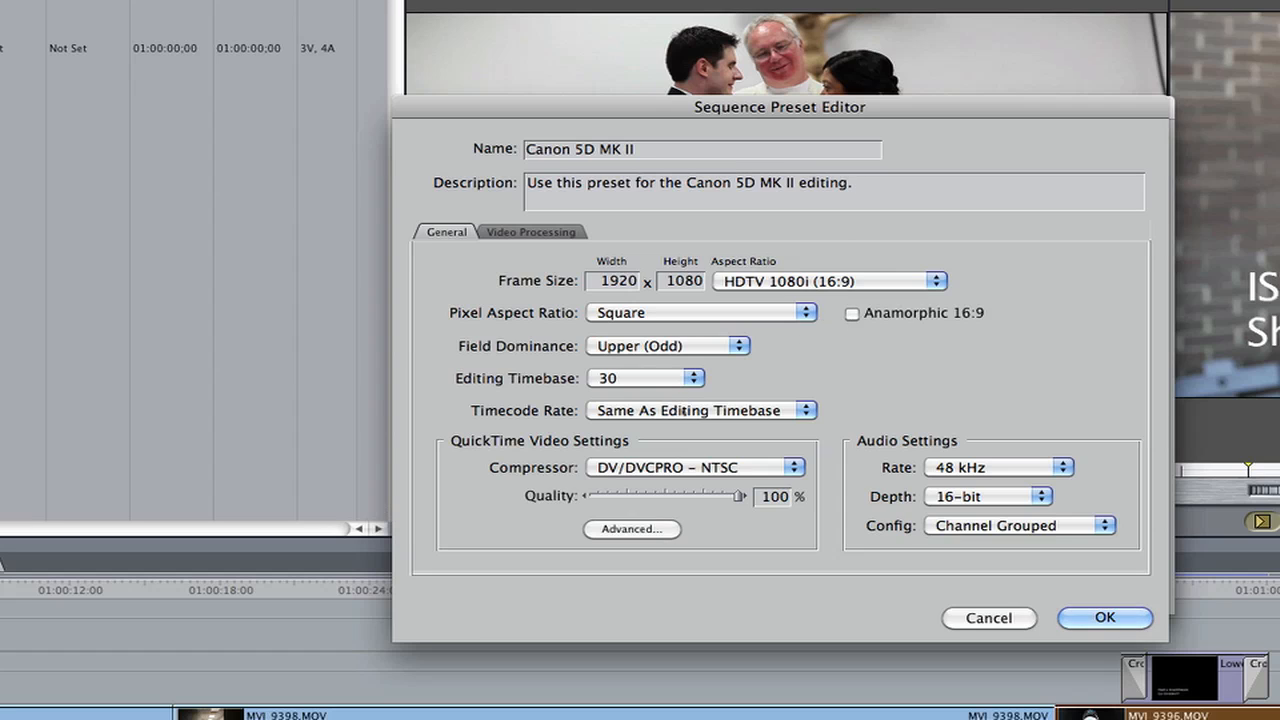
click(688, 411)
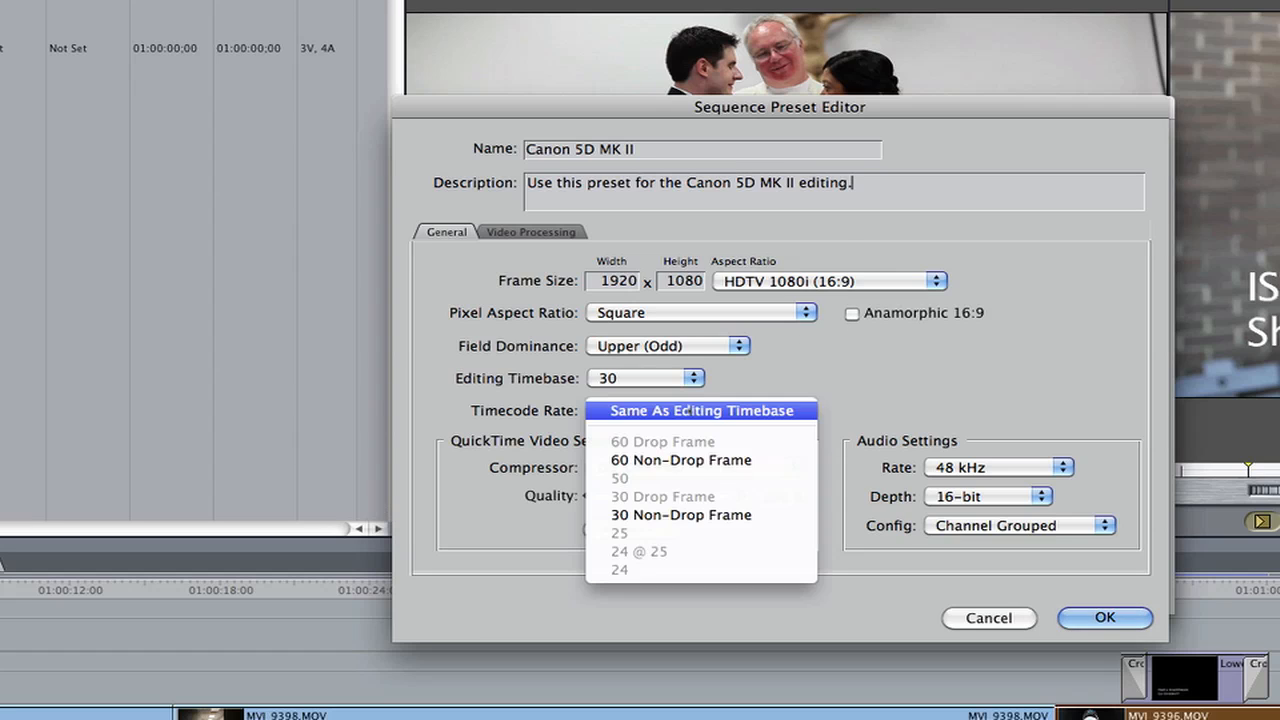
click(709, 515)
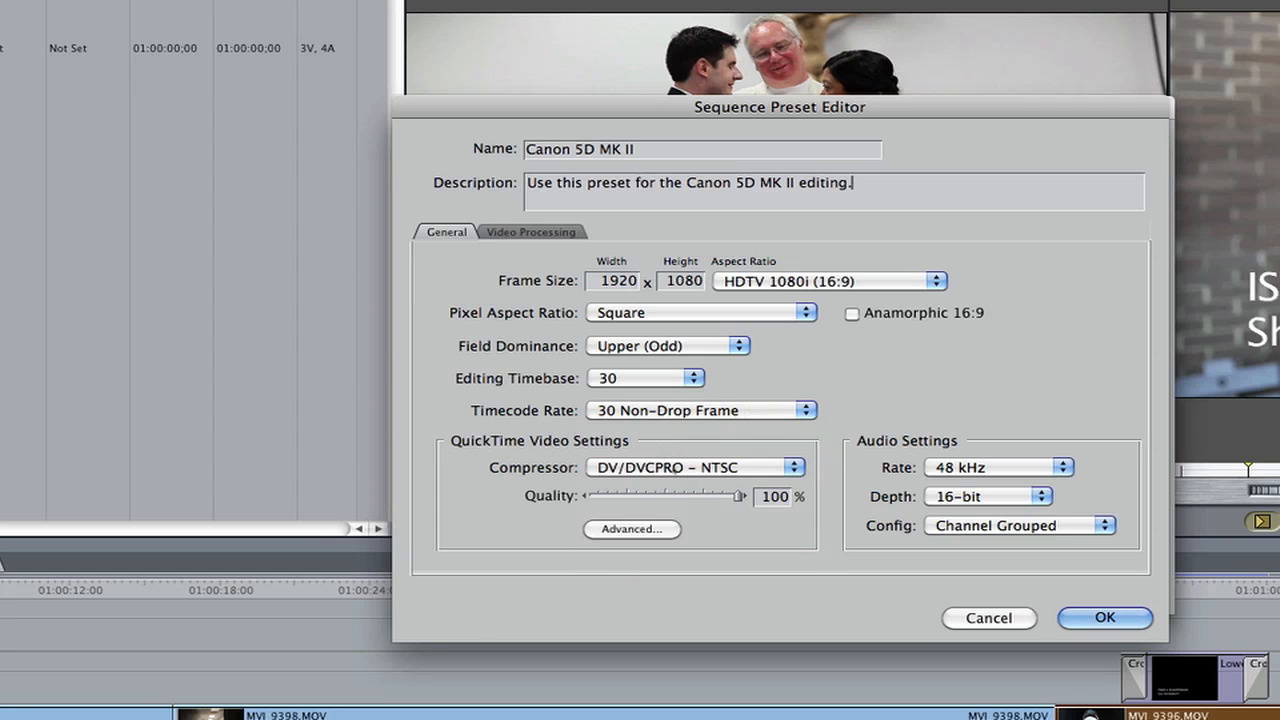
- Set the preset's compressor to H.264 and audio rate to 44.1 kHz, then save the preset and the Audio/Video Settings
click(700, 467)
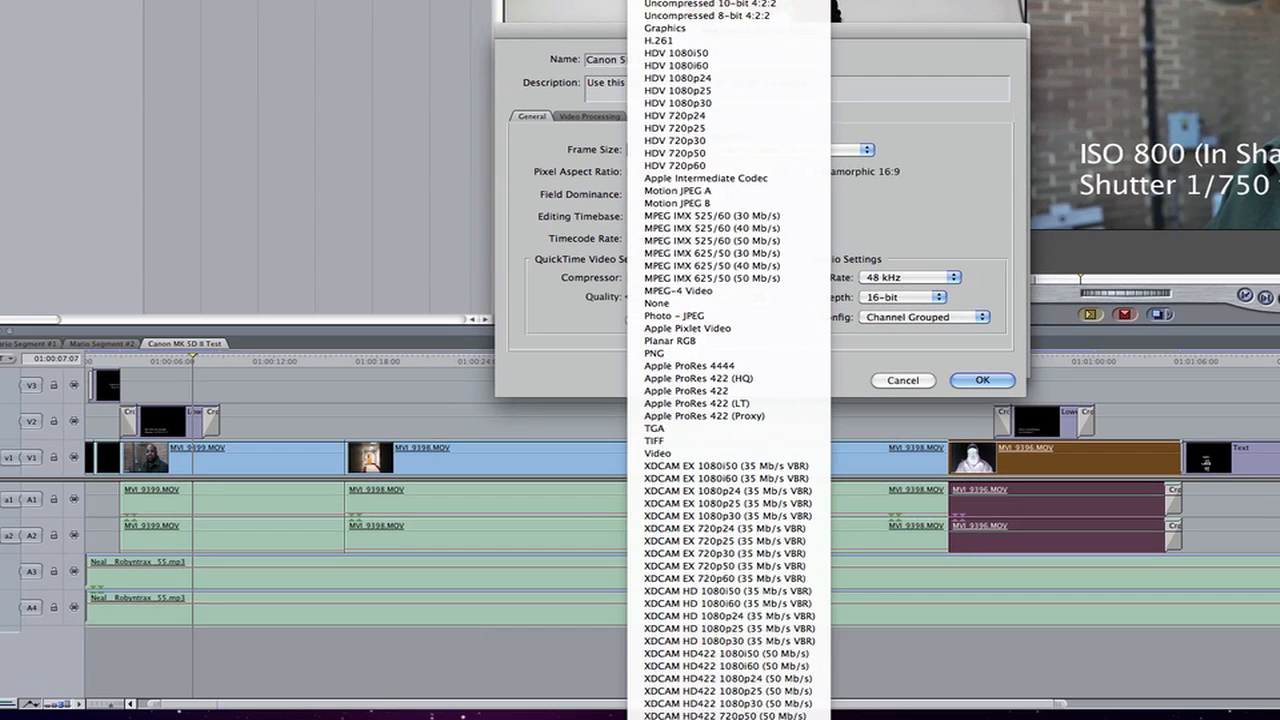
click(730, 693)
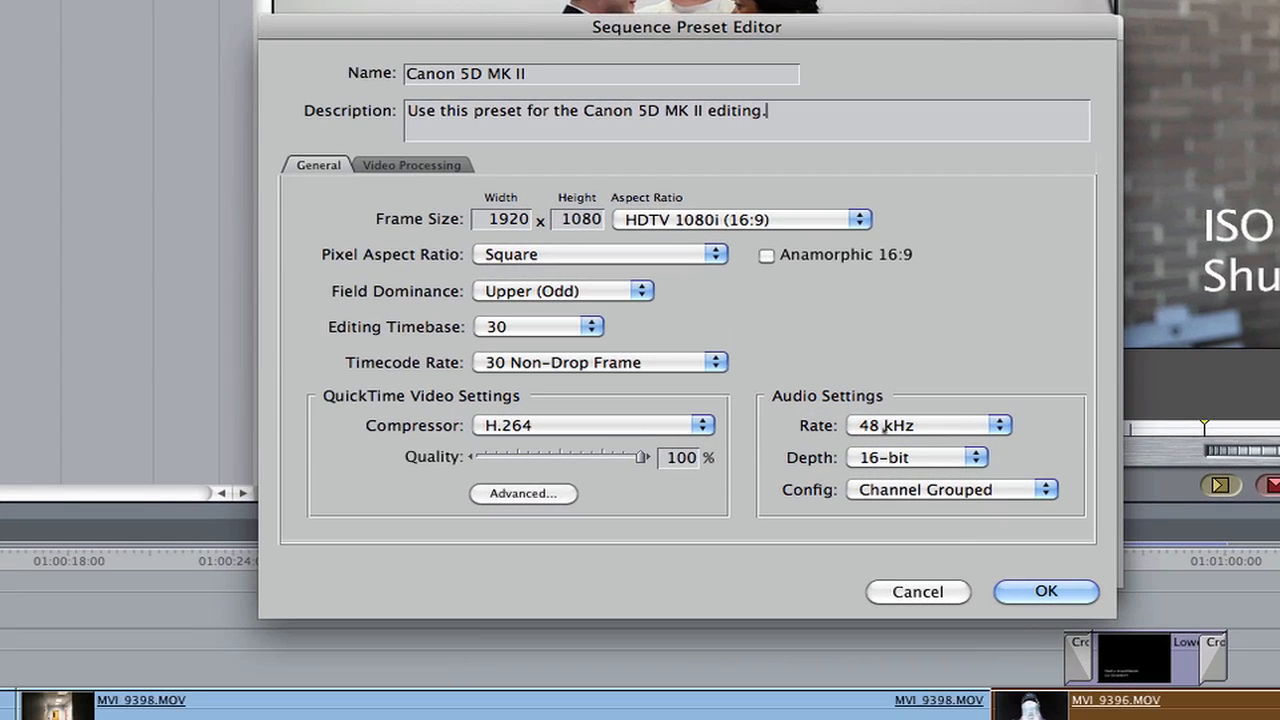
click(938, 430)
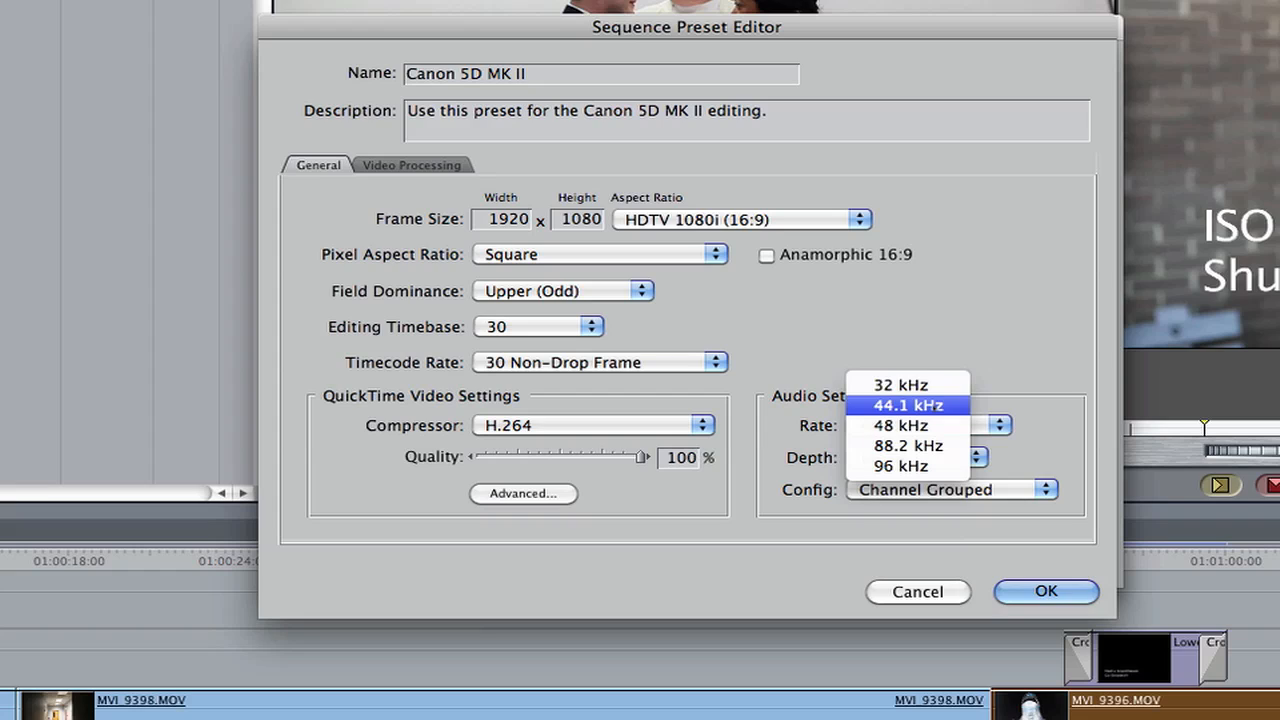
click(930, 406)
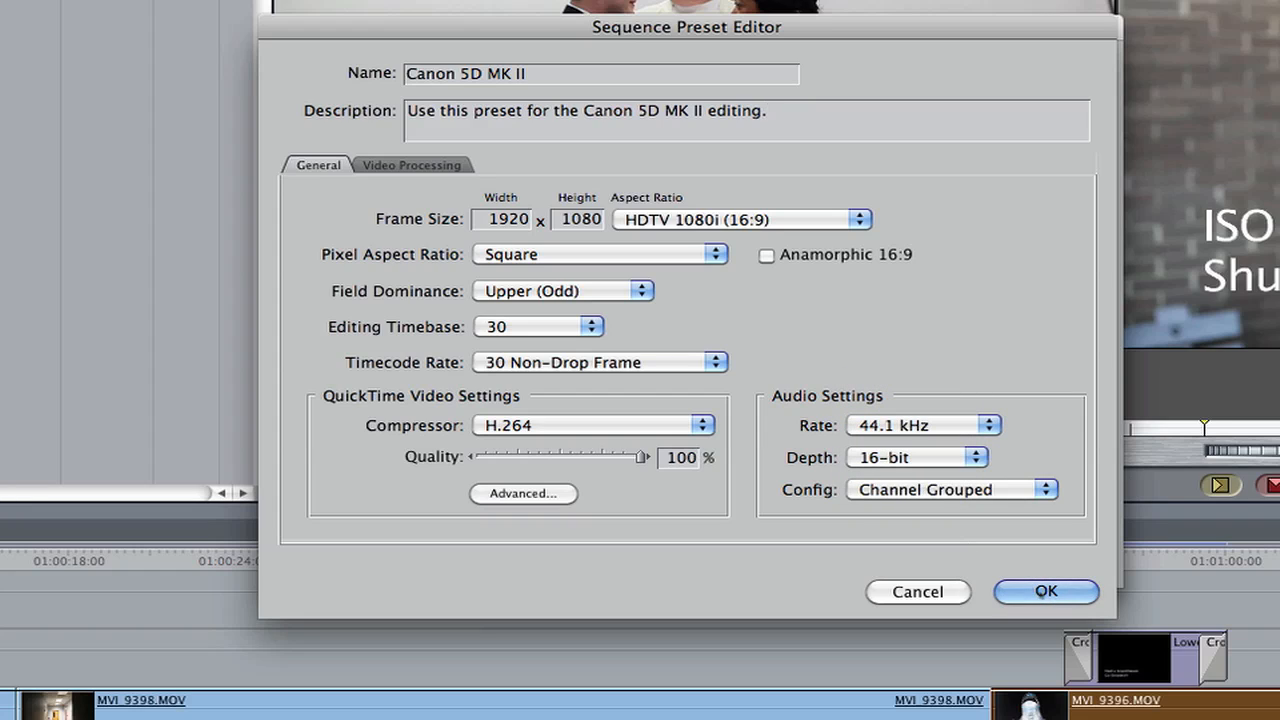
click(1046, 591)
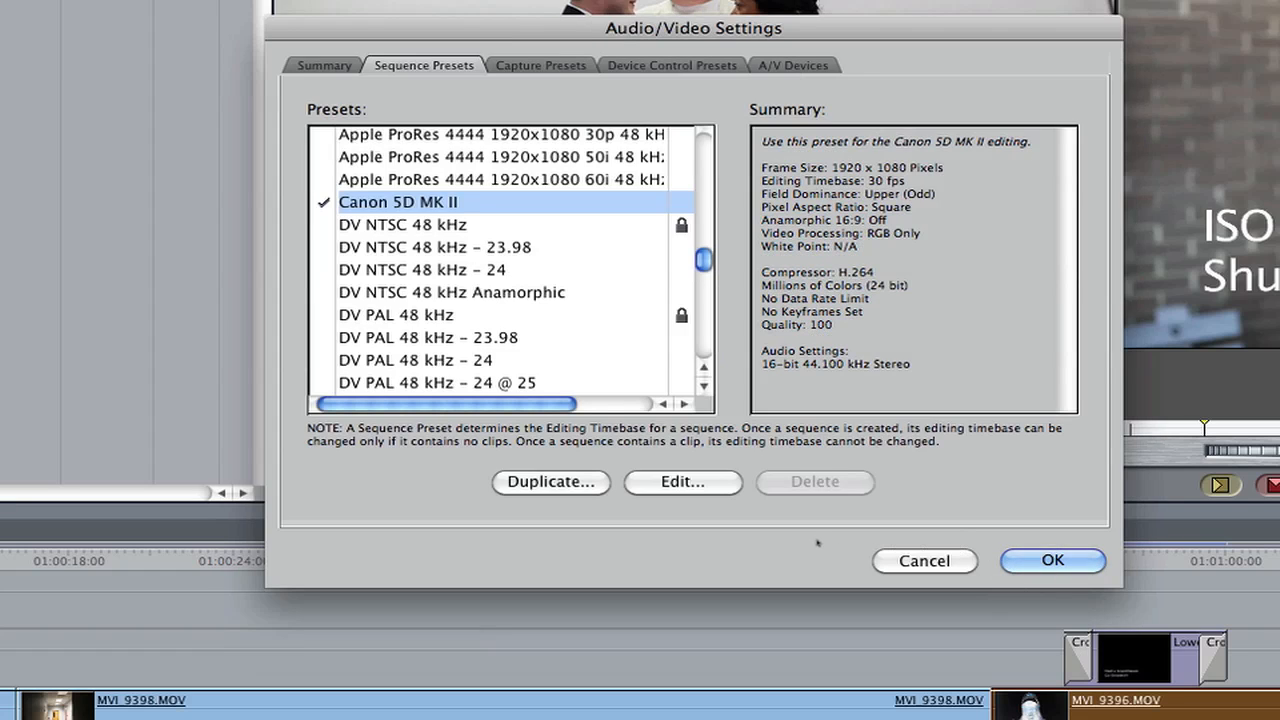
click(1040, 563)
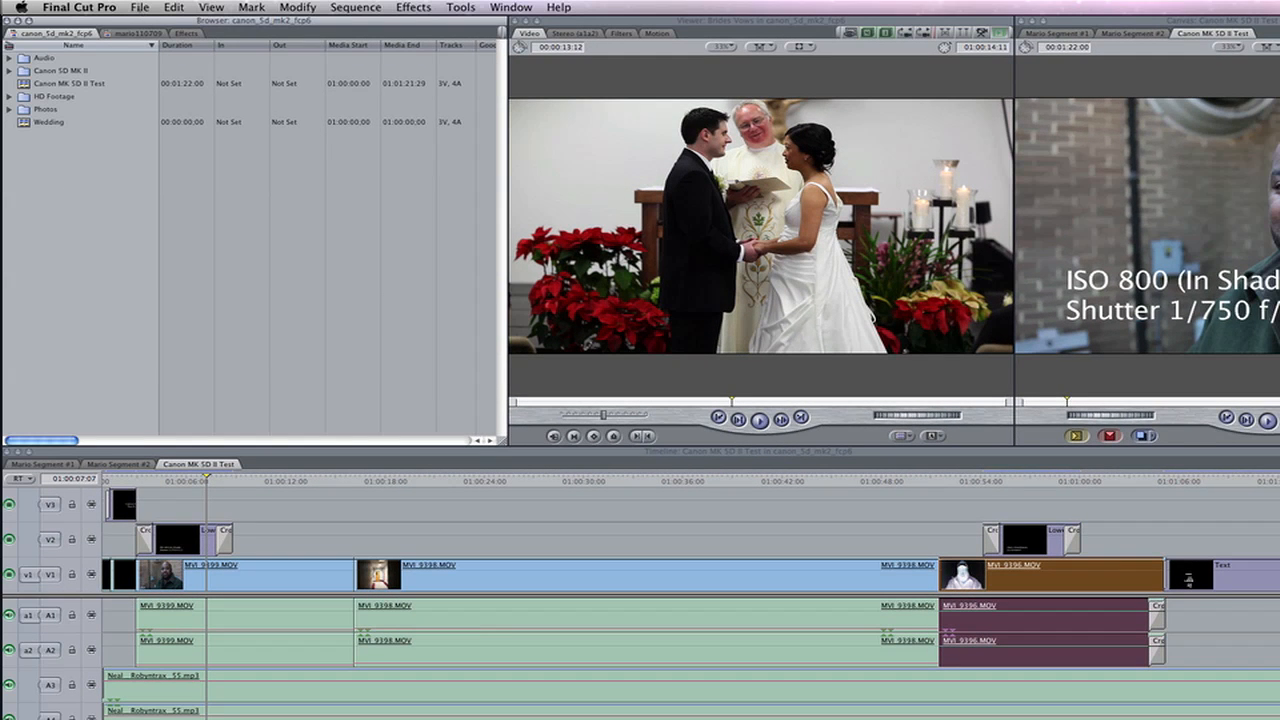
click(79, 7)
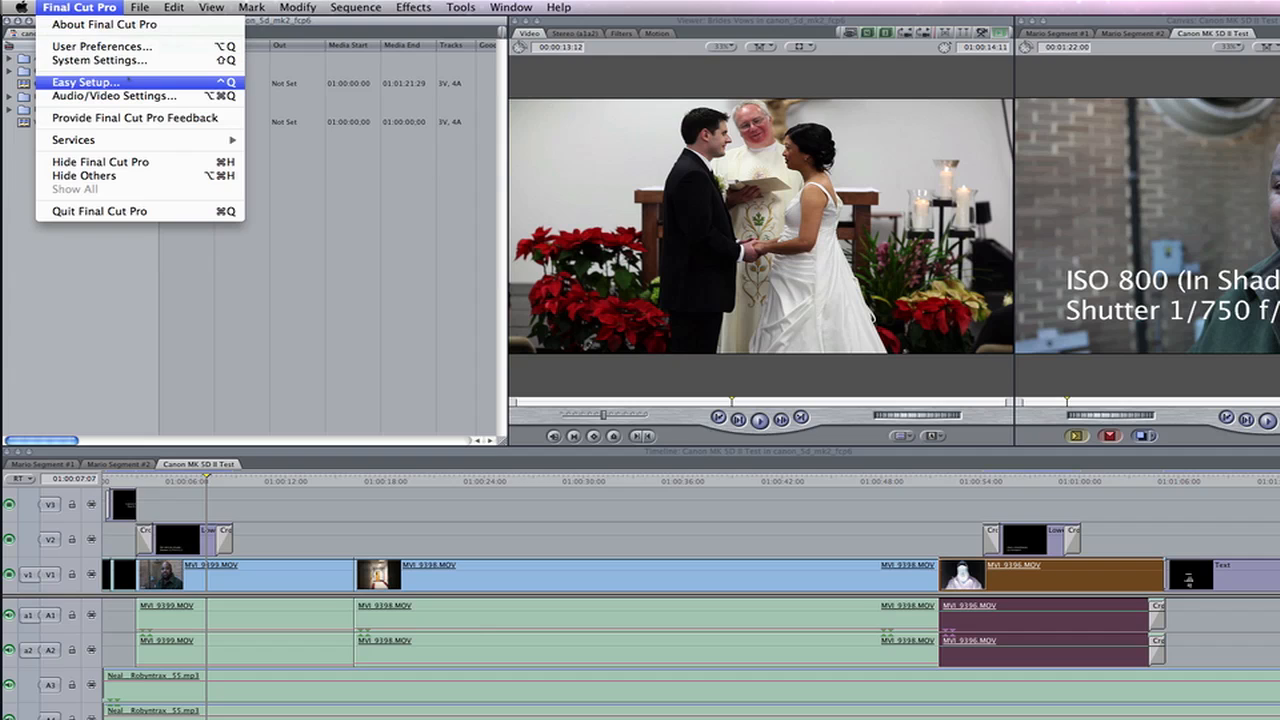
click(129, 82)
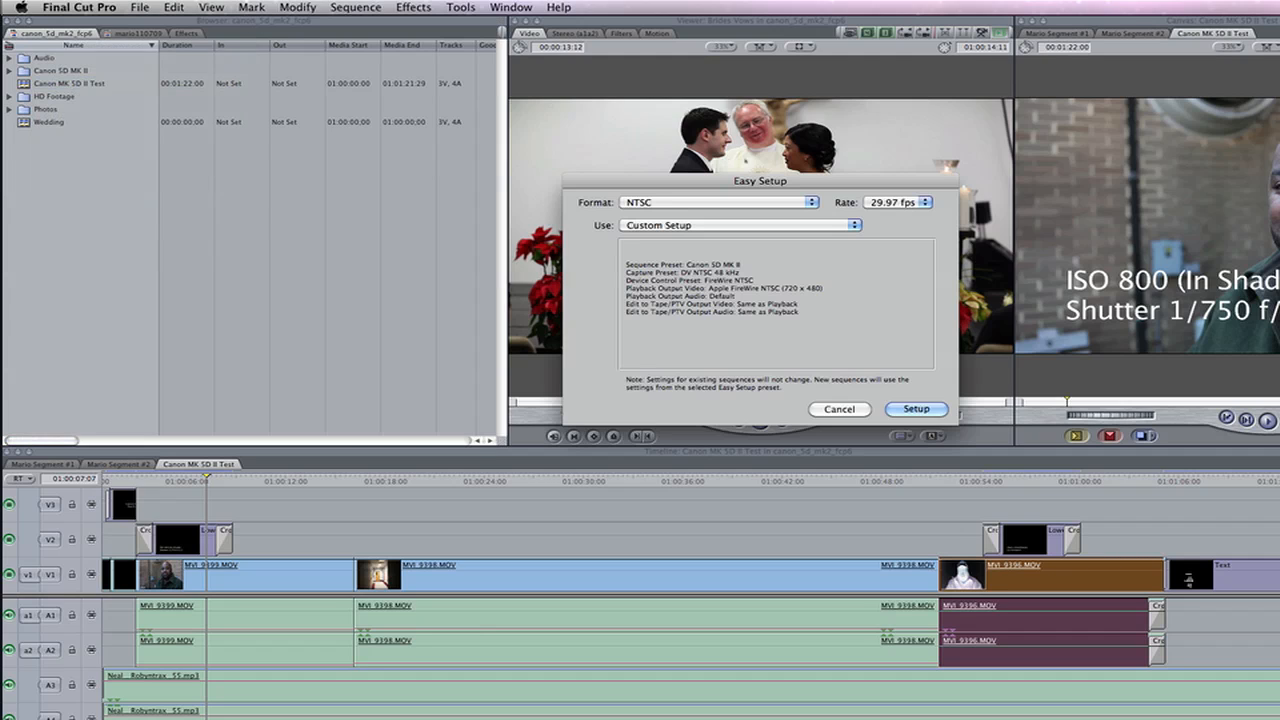
click(764, 203)
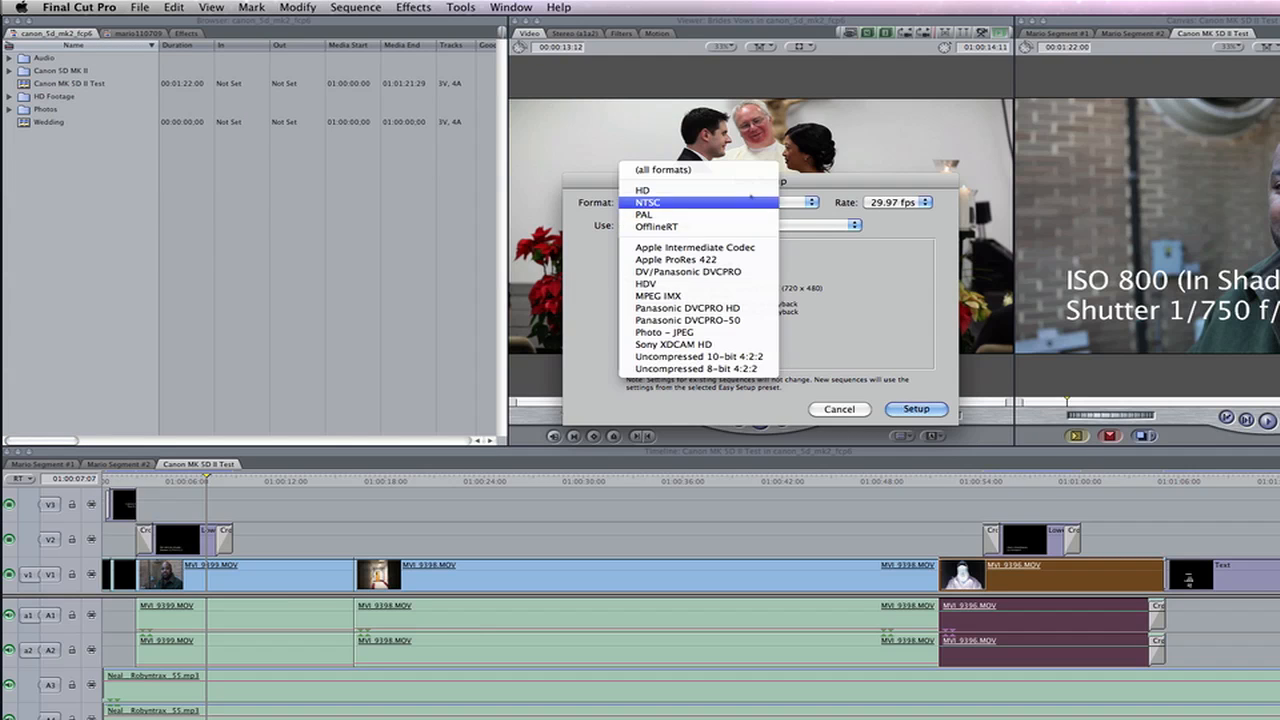
click(740, 186)
click(825, 226)
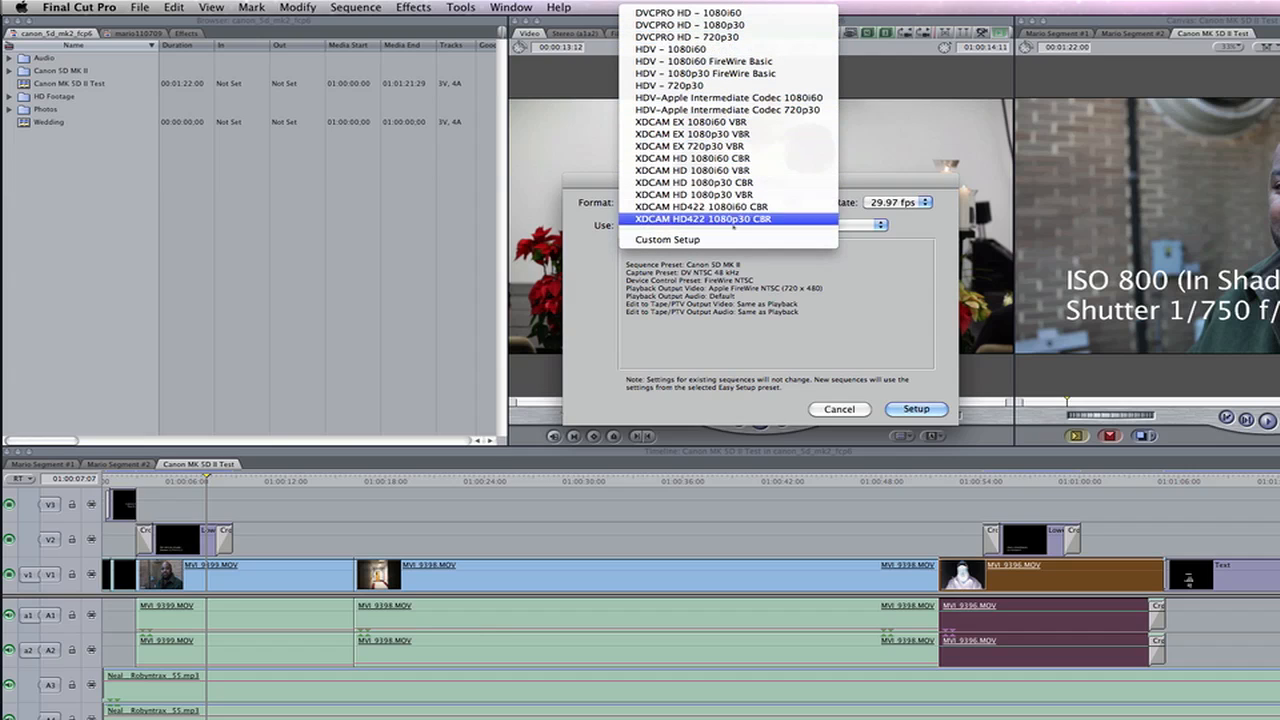
click(738, 240)
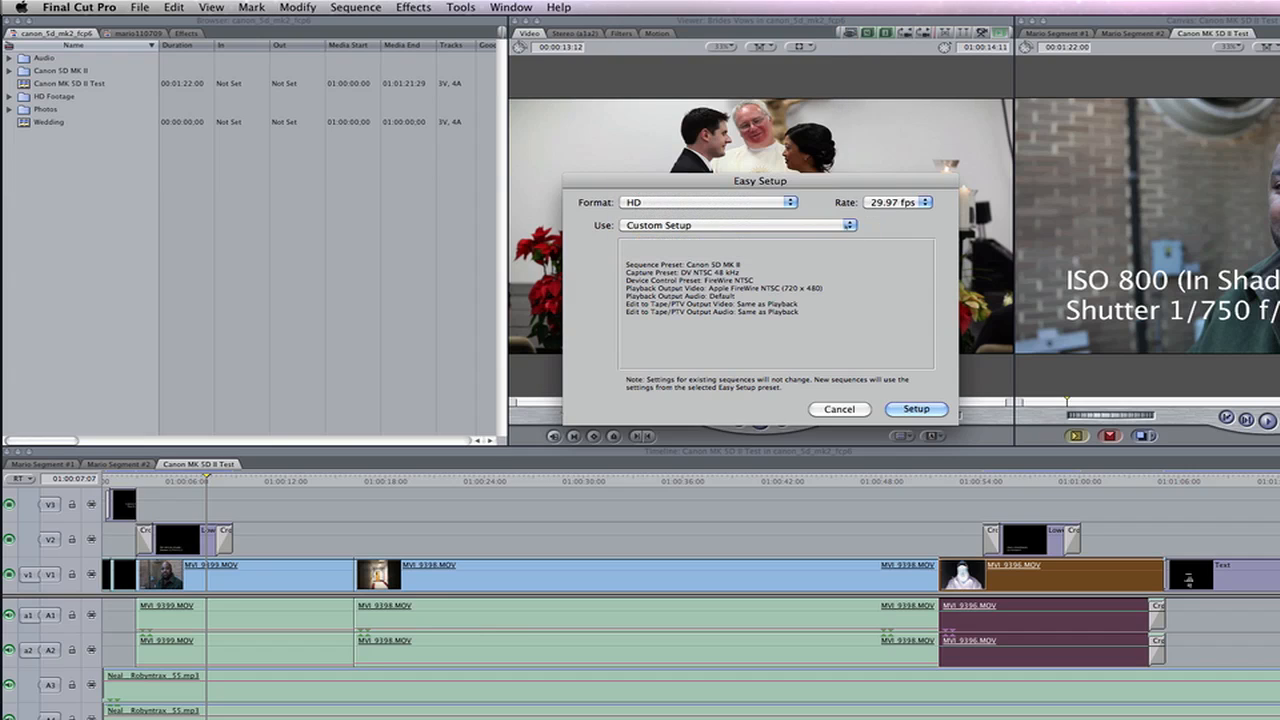
click(838, 409)
- In the Audio/Video Settings, set the capture preset to Generic Capture Template, device control to Non-Controllable Device and video playback to None
click(79, 7)
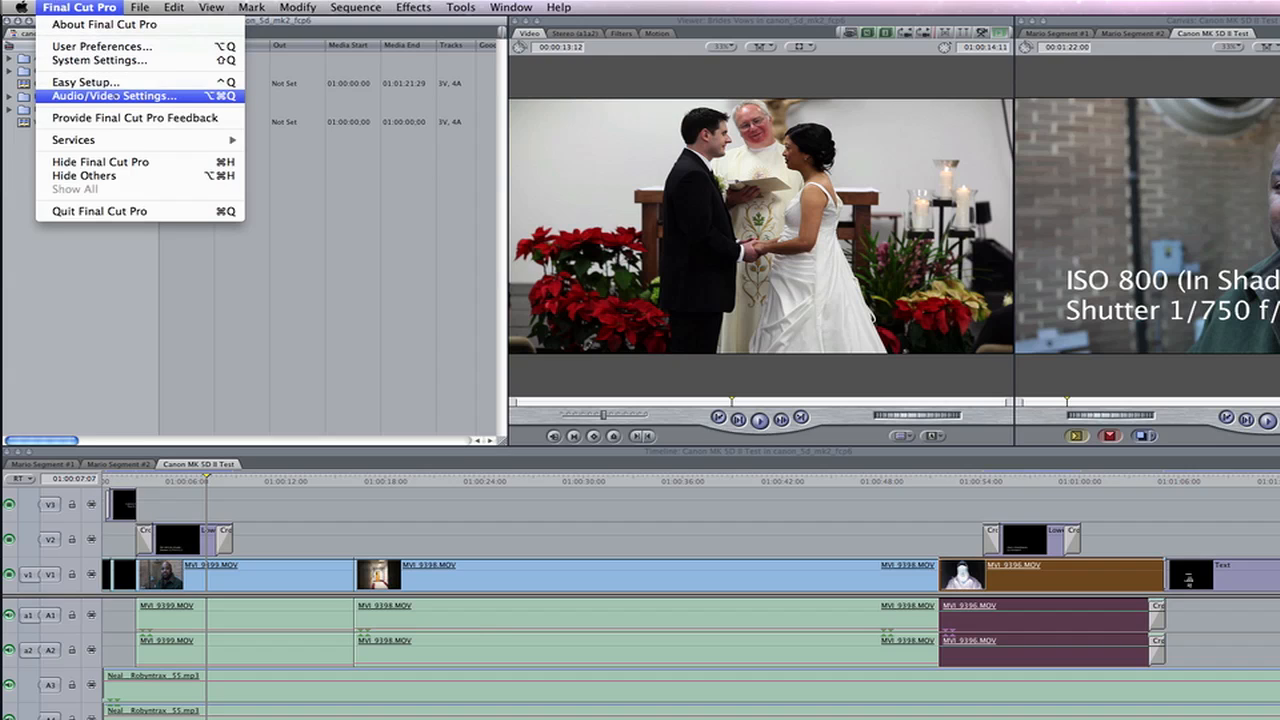
click(114, 96)
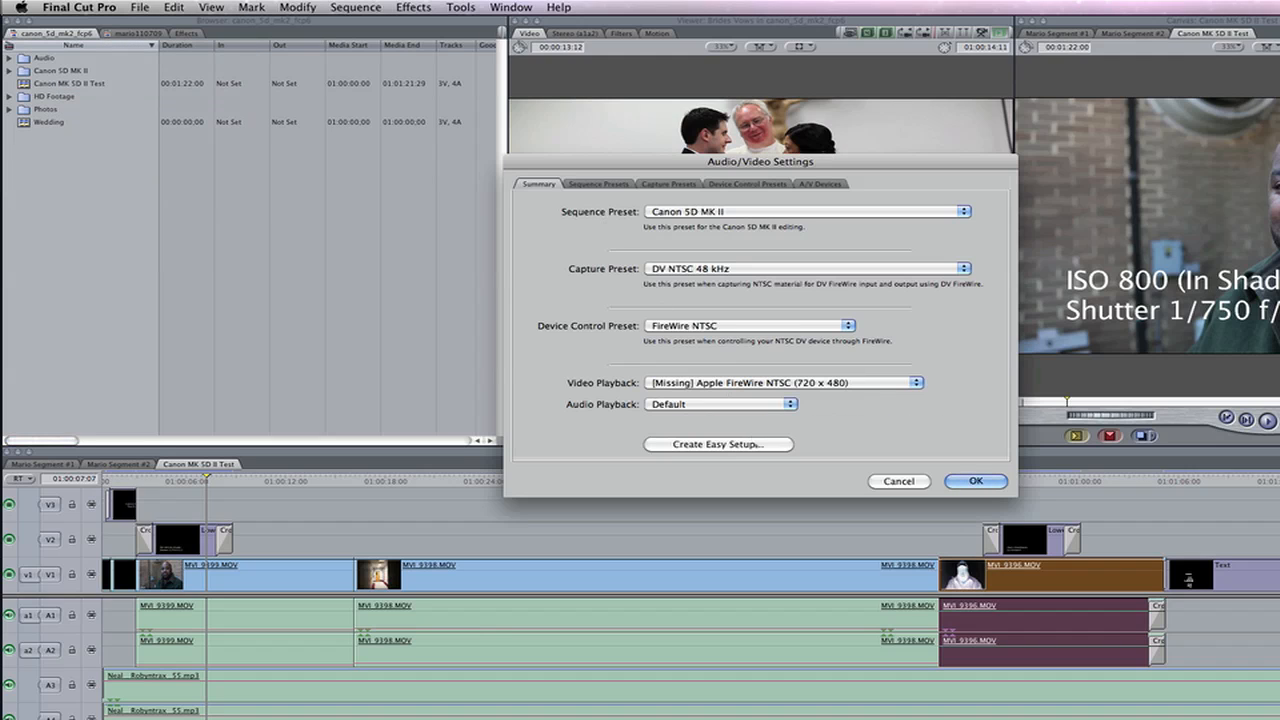
click(686, 267)
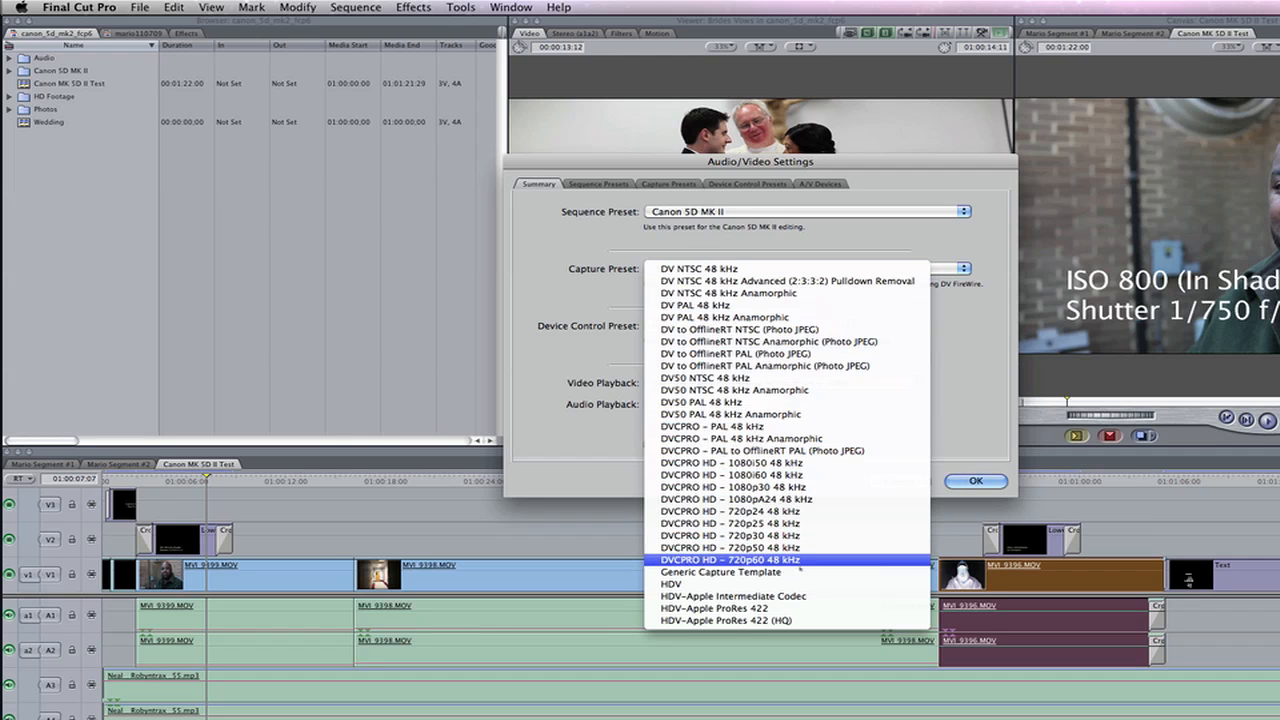
click(800, 572)
click(697, 325)
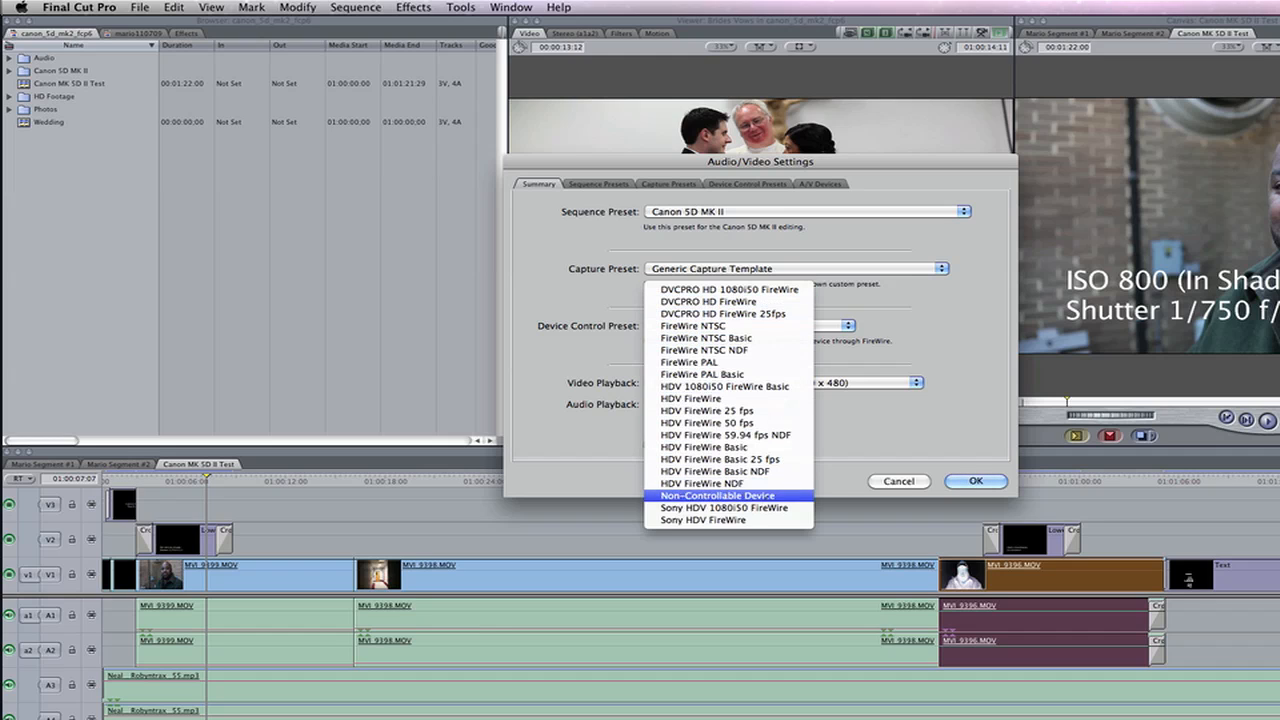
click(720, 496)
click(712, 383)
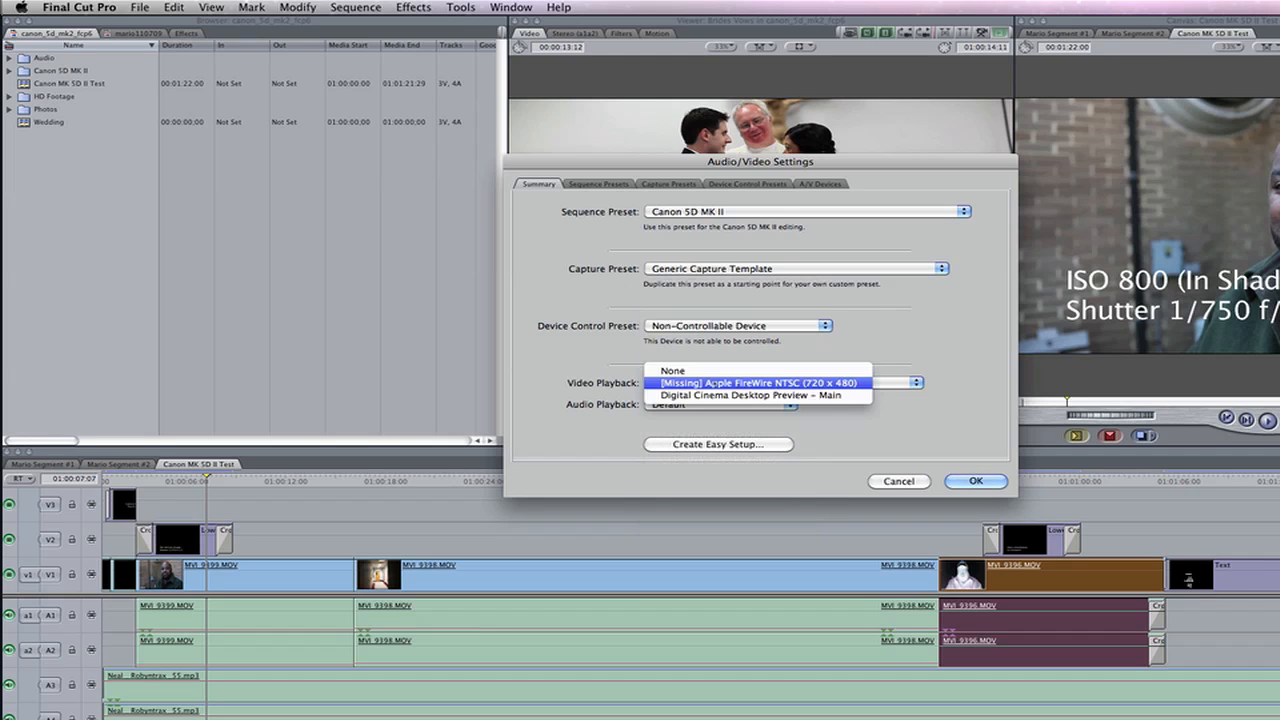
click(700, 371)
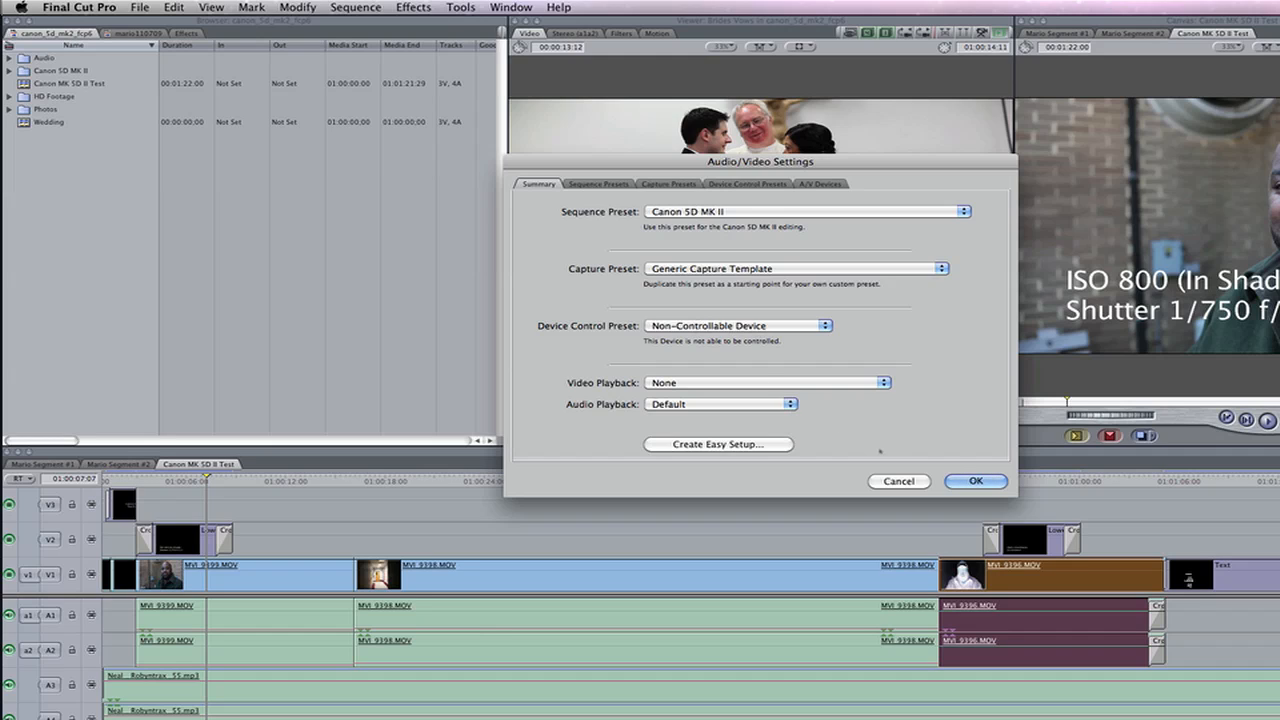
- Create an Easy Setup named "Canon 5D MK II" with the description "Easy setup for Canon 5D MK II"
click(718, 444)
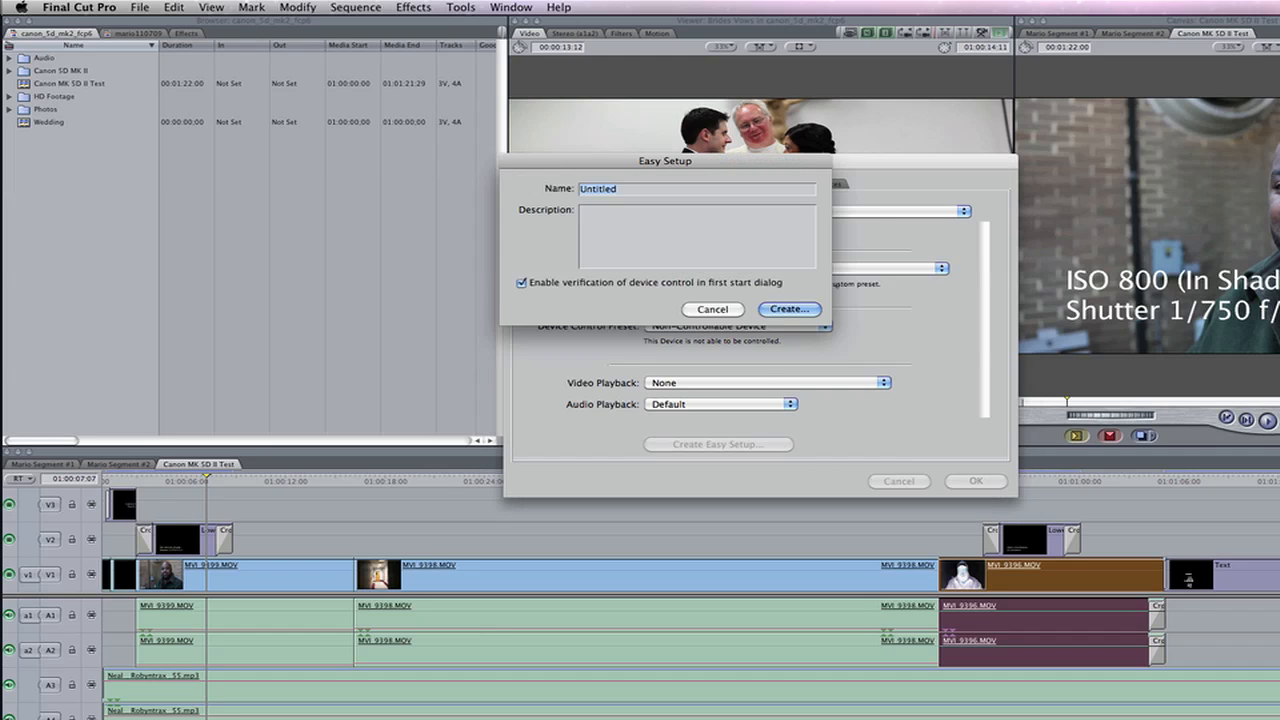
text(Canon 4)
key(BackSpace)
text(5D MK II)
key(Tab)
text(Easy setup for Canon 5)
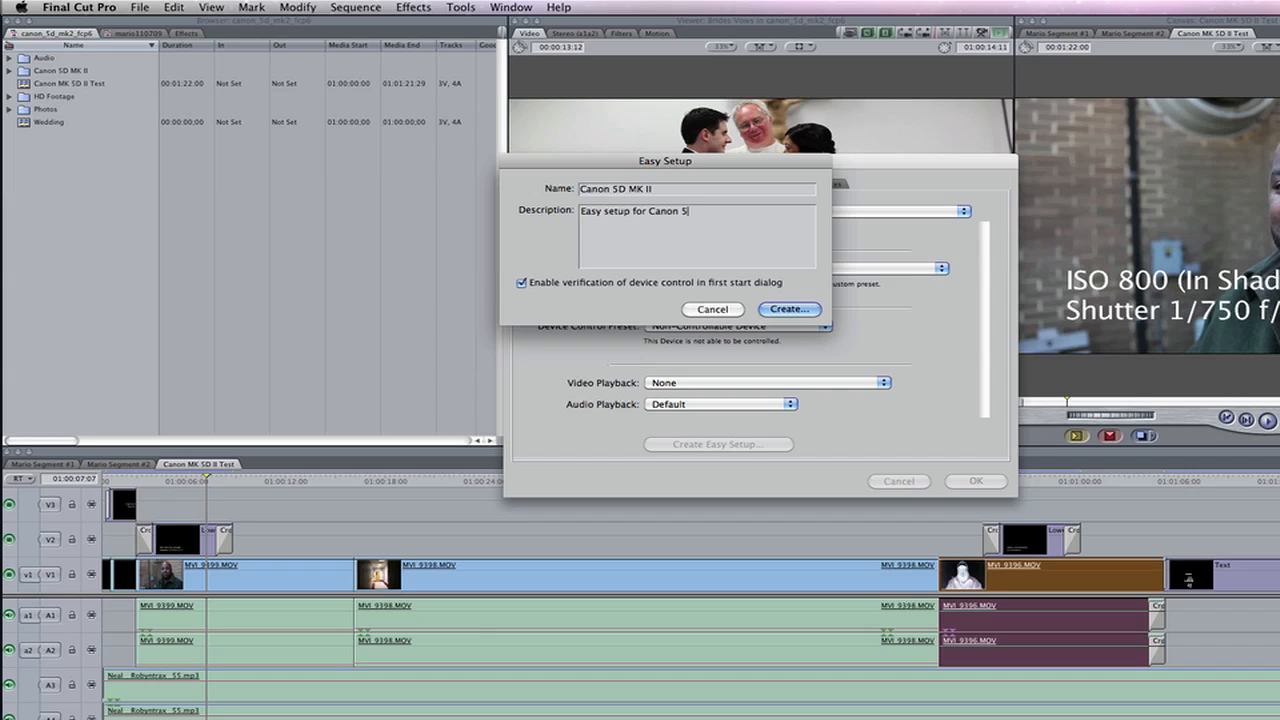
text(D MK II)
- Save the Easy Setup as "Canon 5D MK II" in the Custom Settings folder and accept the Audio/Video Settings
click(787, 310)
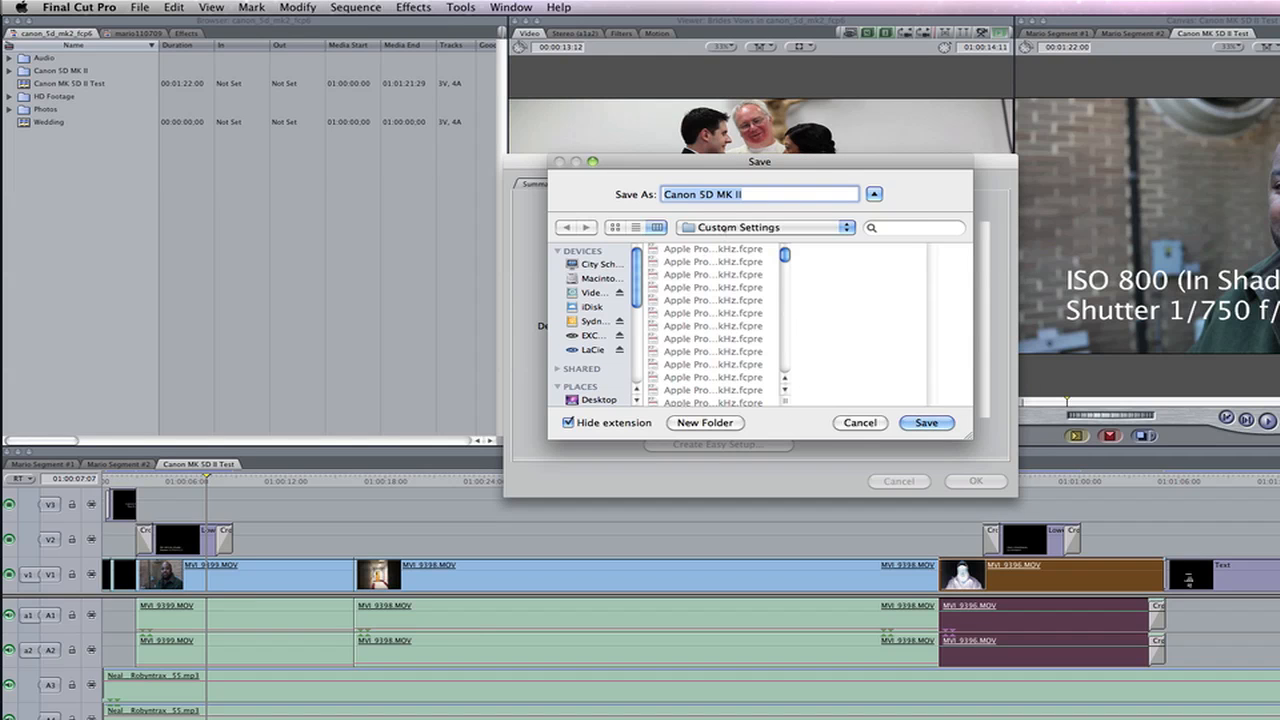
click(730, 227)
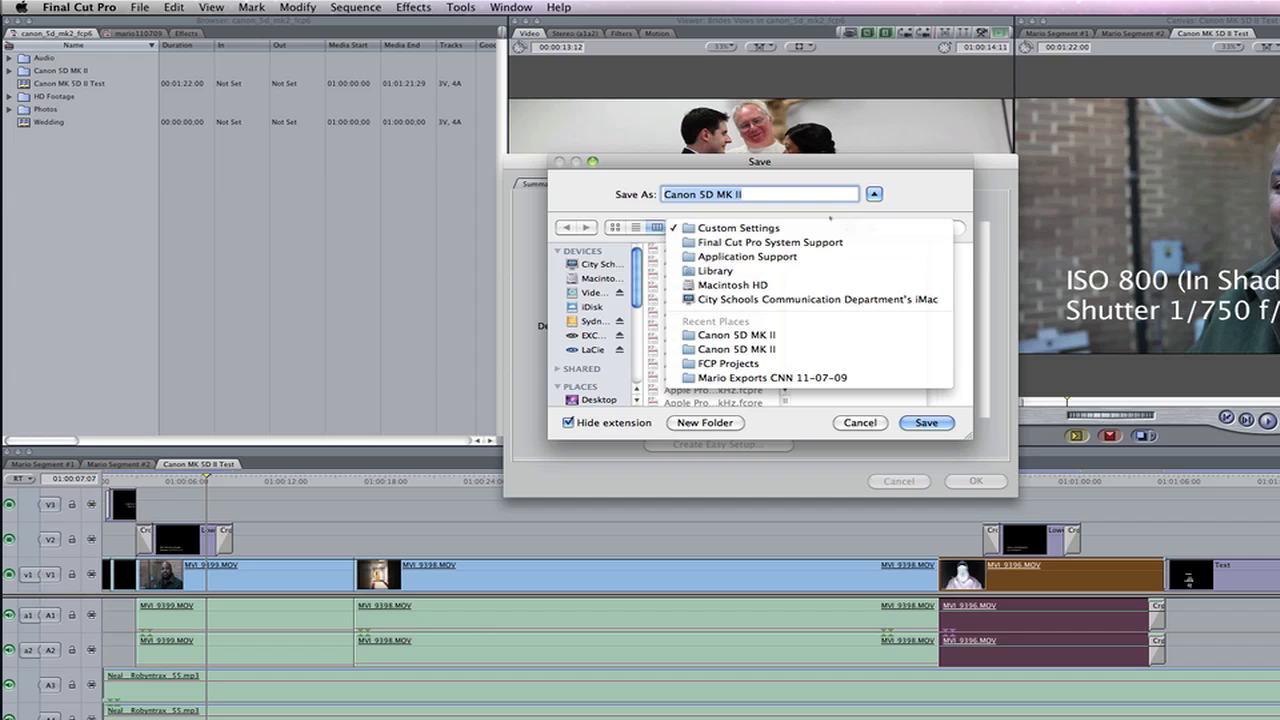
click(852, 185)
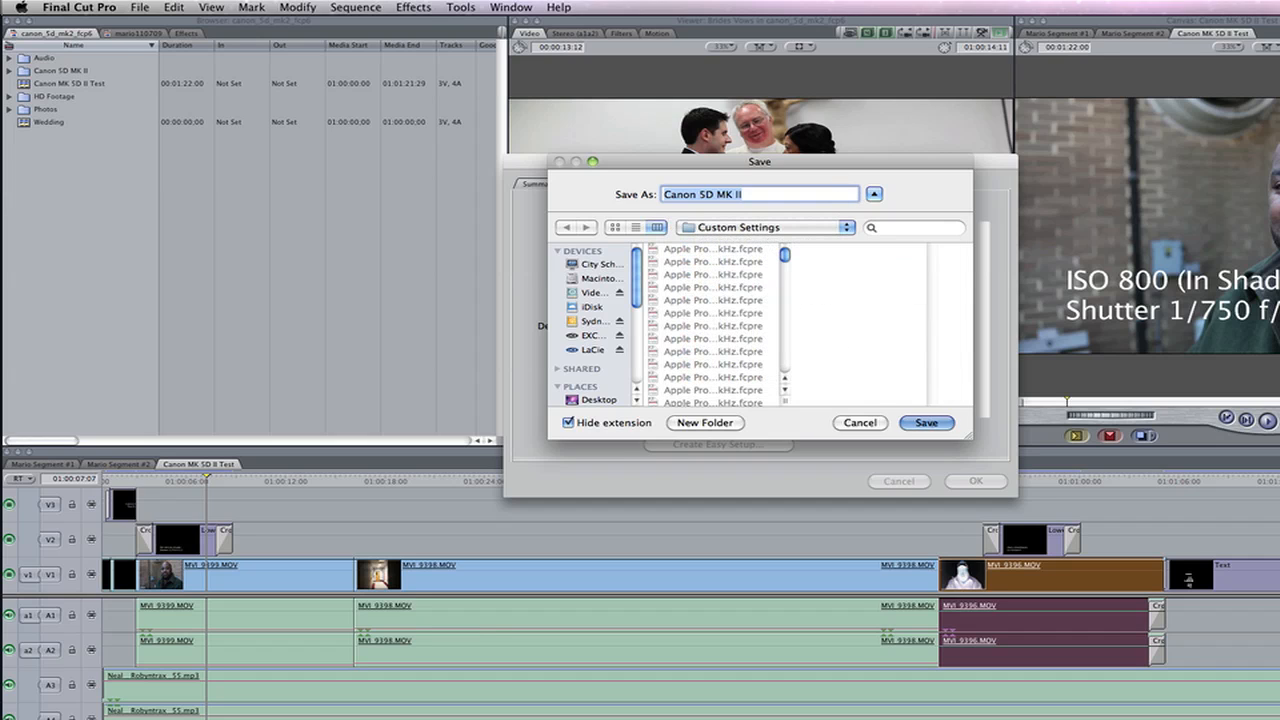
click(928, 423)
key(Return)
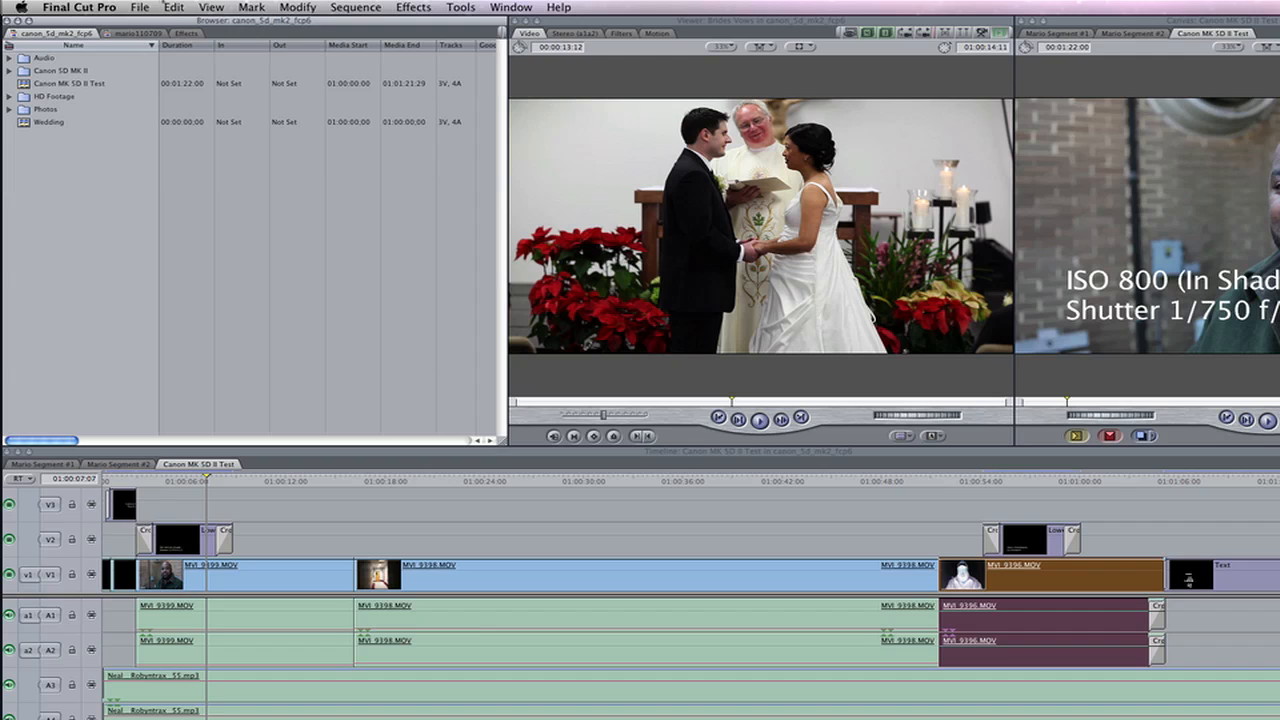
- Create a new sequence in the canon_5d_mk2_fcp6 project and open it in the timeline
right_click(57, 158)
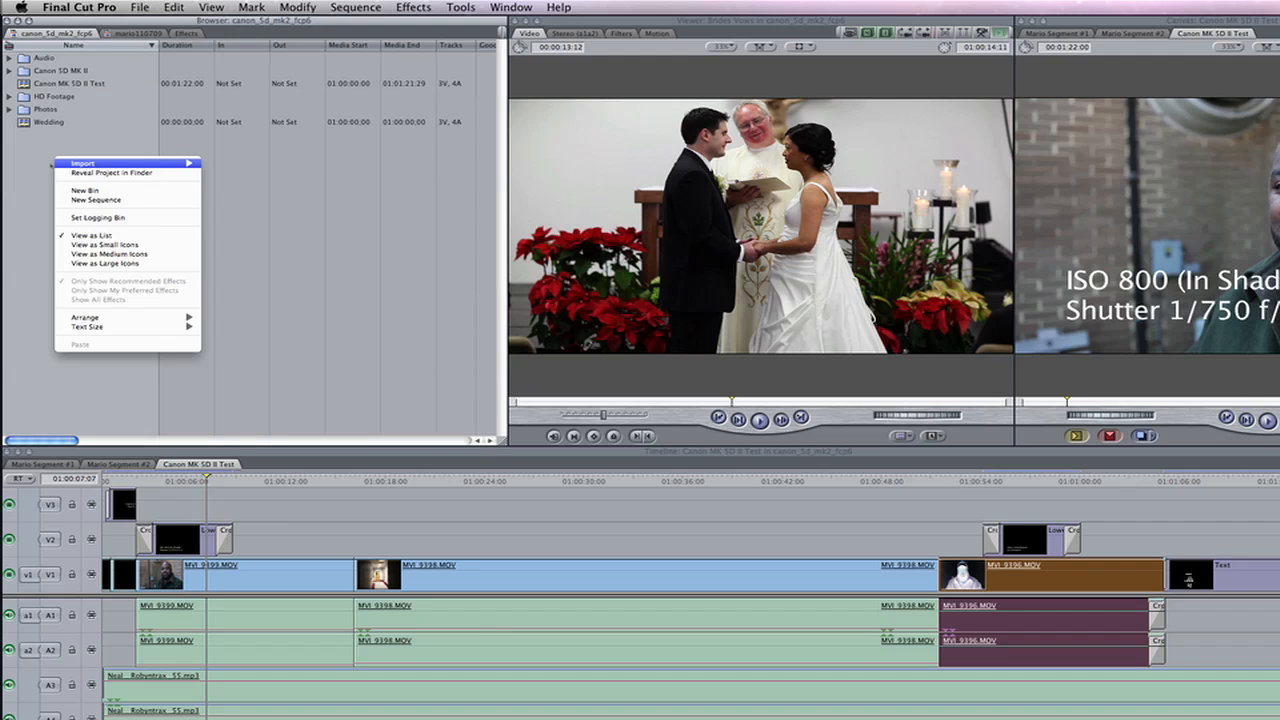
click(150, 200)
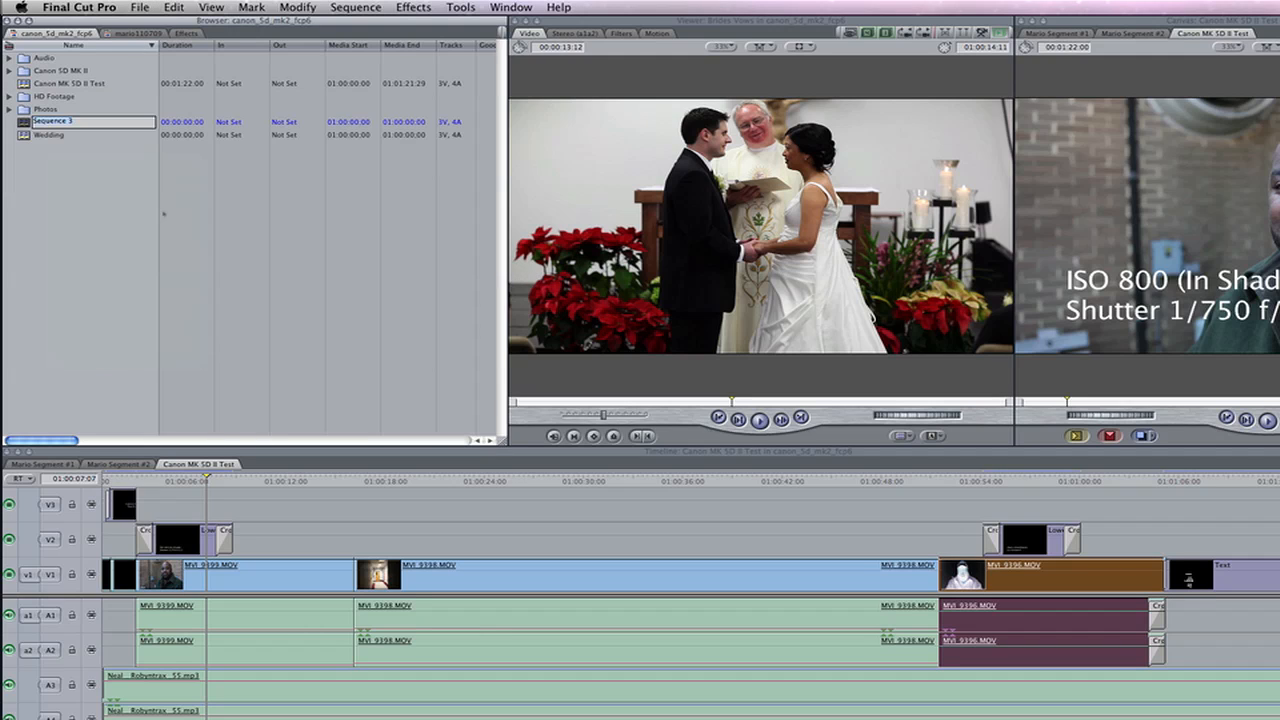
double_click(23, 122)
- Rename the new sequence "Wedding Test" in its sequence settings
right_click(25, 119)
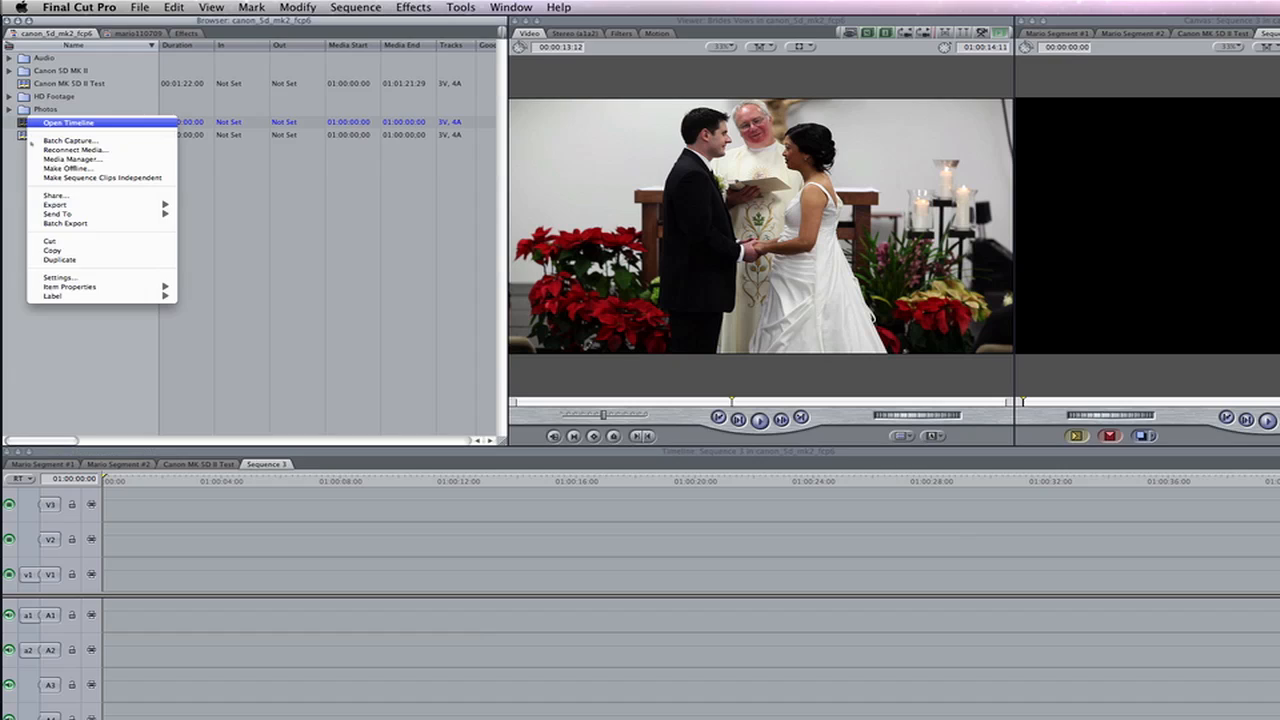
click(90, 277)
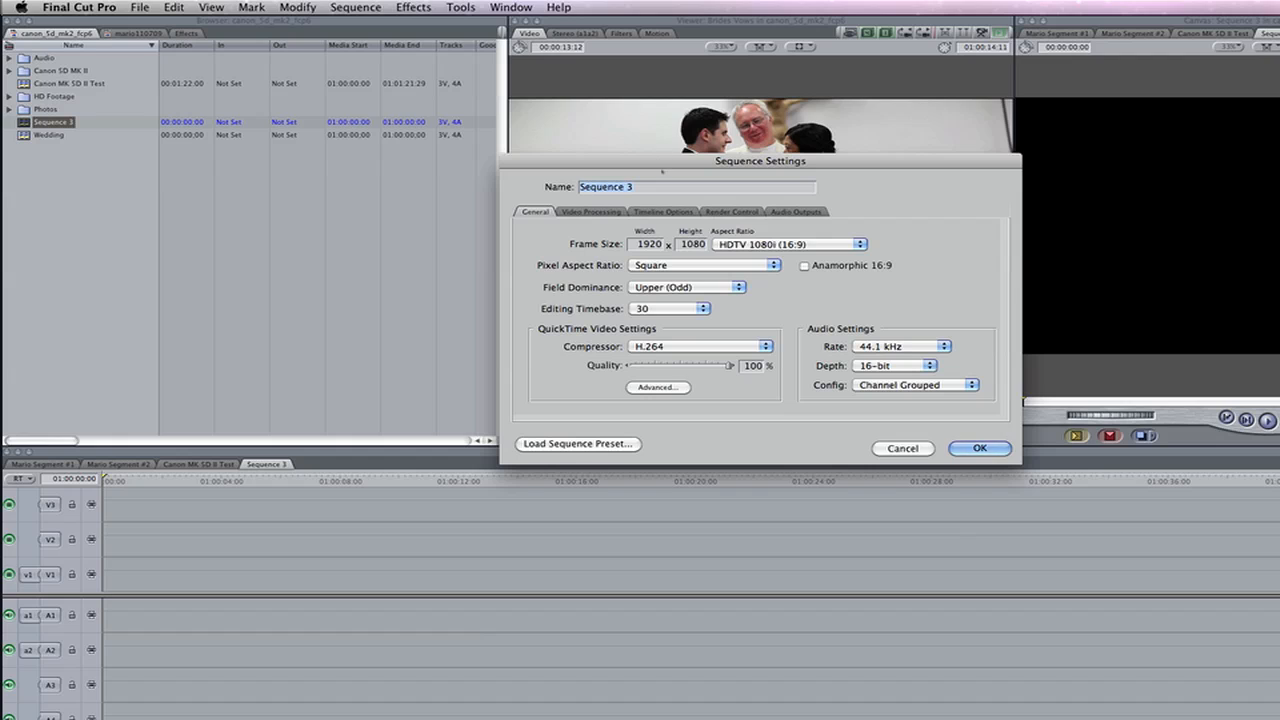
text(Wedding Test)
key(Return)
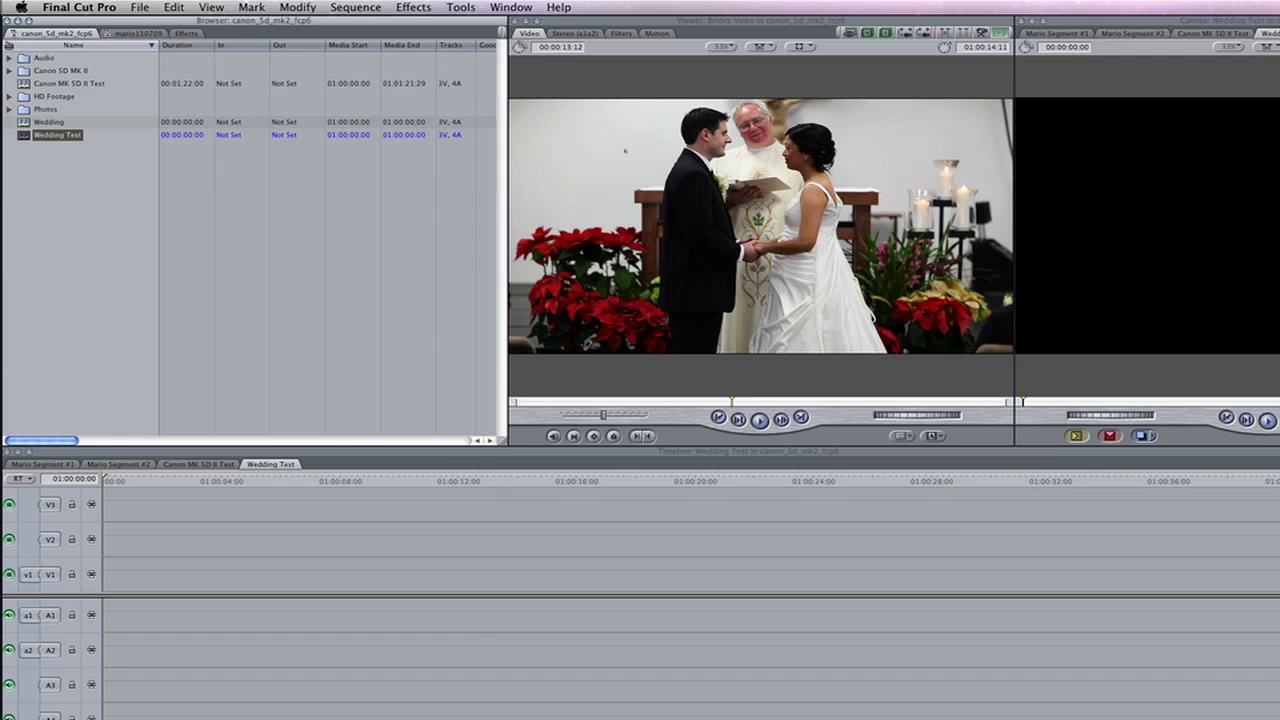
- Mark In and Out points around a section of about 7 seconds in the Brides Vows clip
click(533, 401)
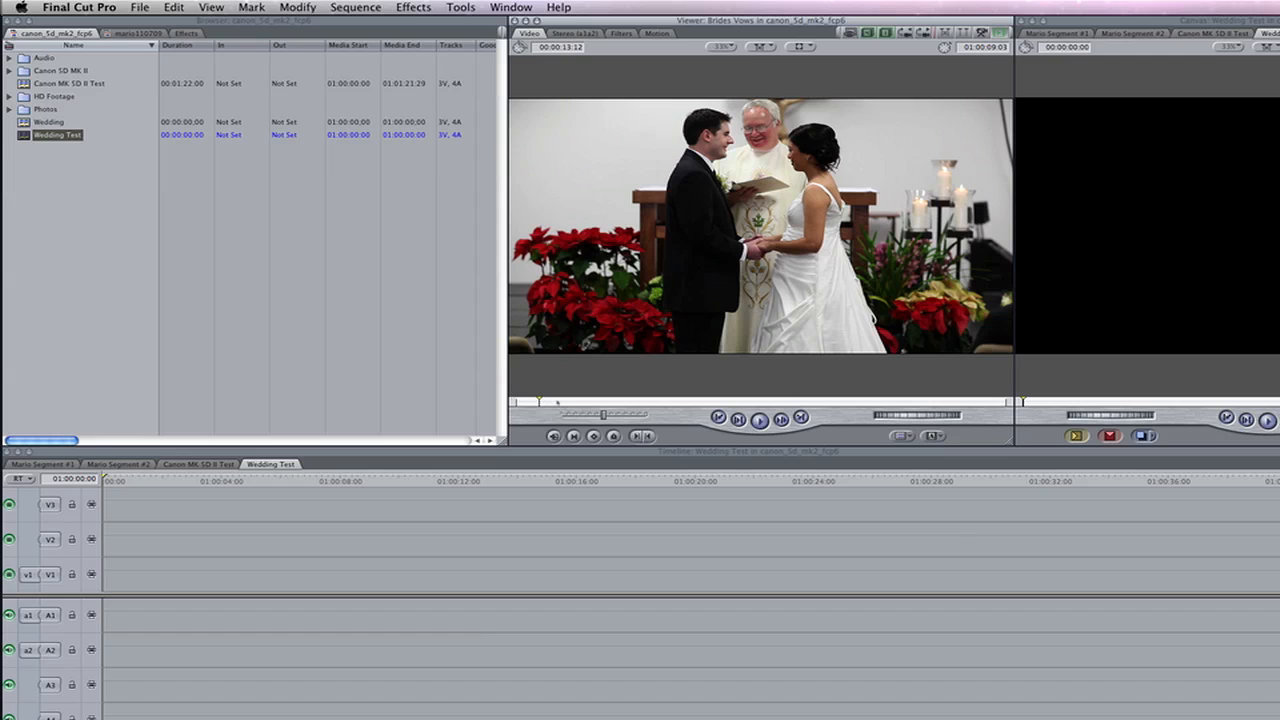
click(557, 402)
key(i)
key(space)
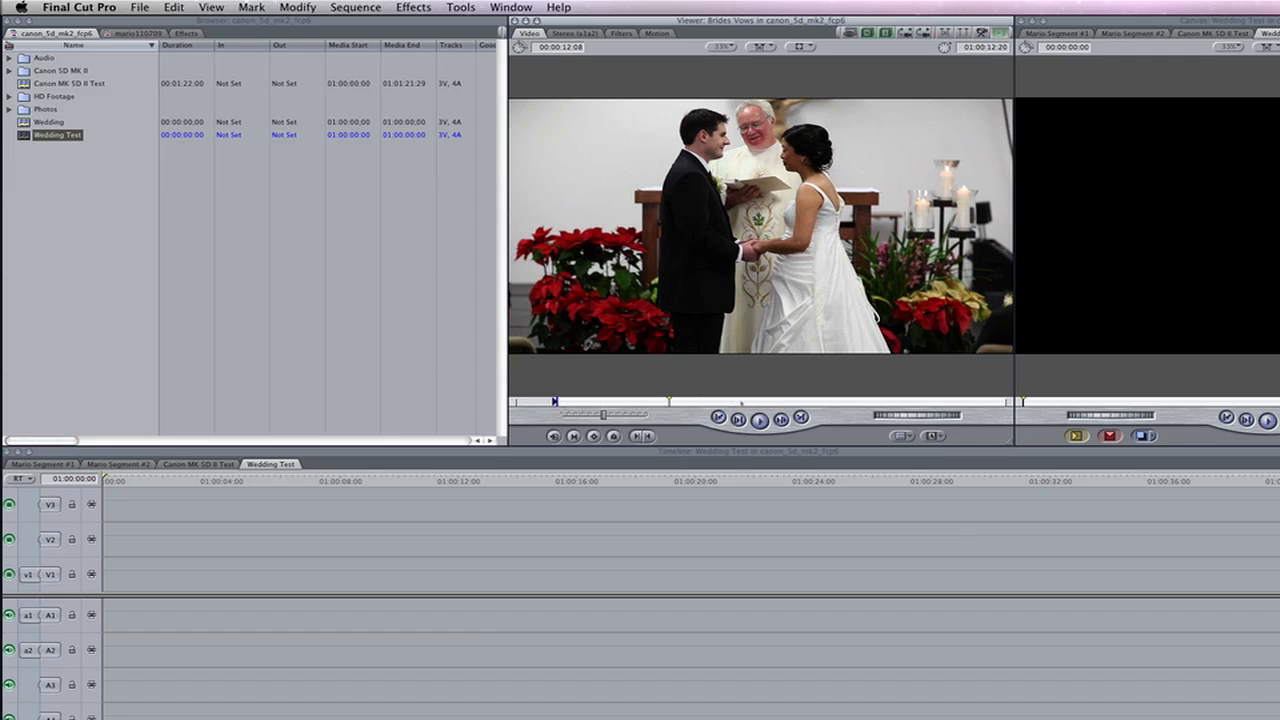
key(o)
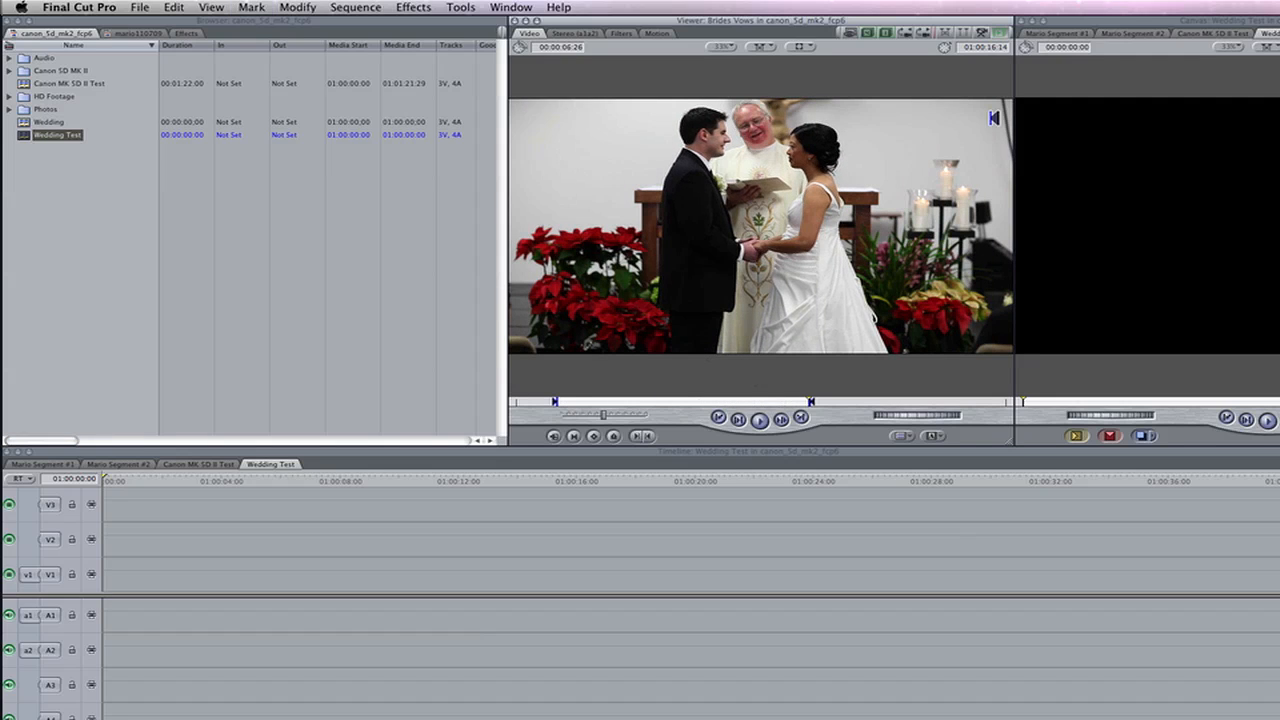
- Place the marked Brides Vows section on track V1 at about 01:00:05:16 with its audio on A1 and A2, and play it from its start
drag(700, 250, 268, 577)
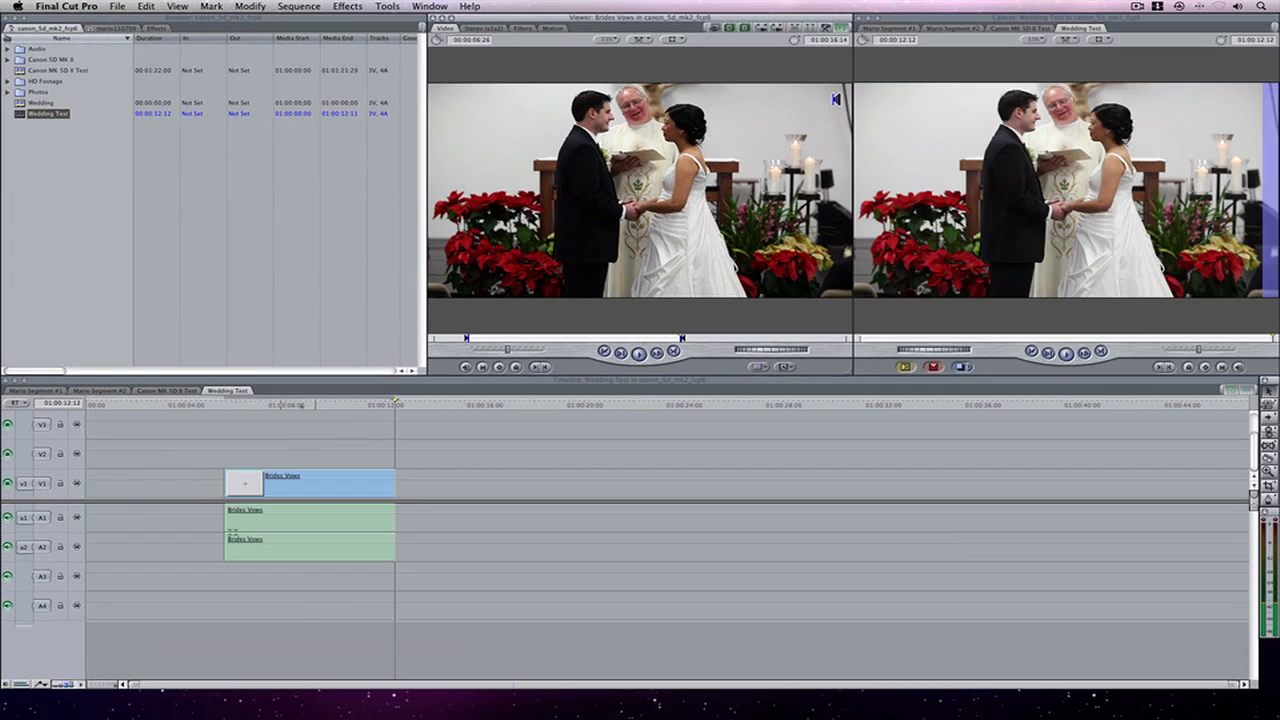
drag(302, 405, 218, 403)
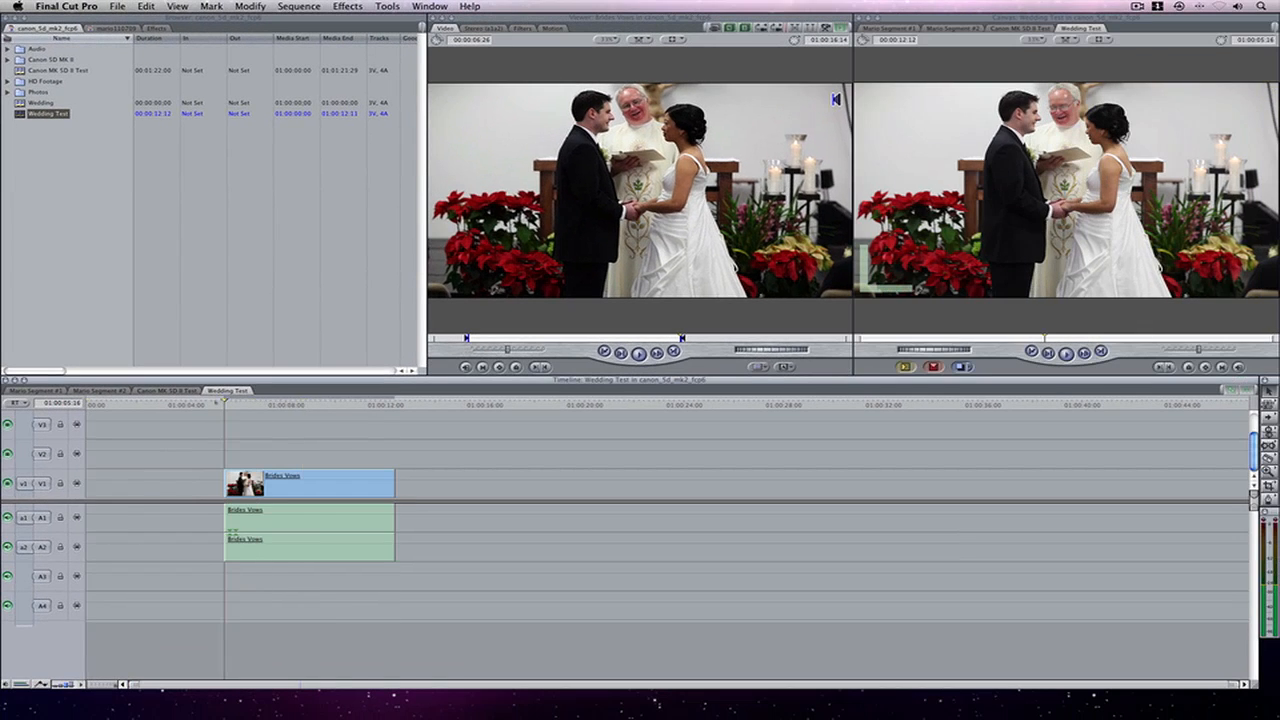
key(space)
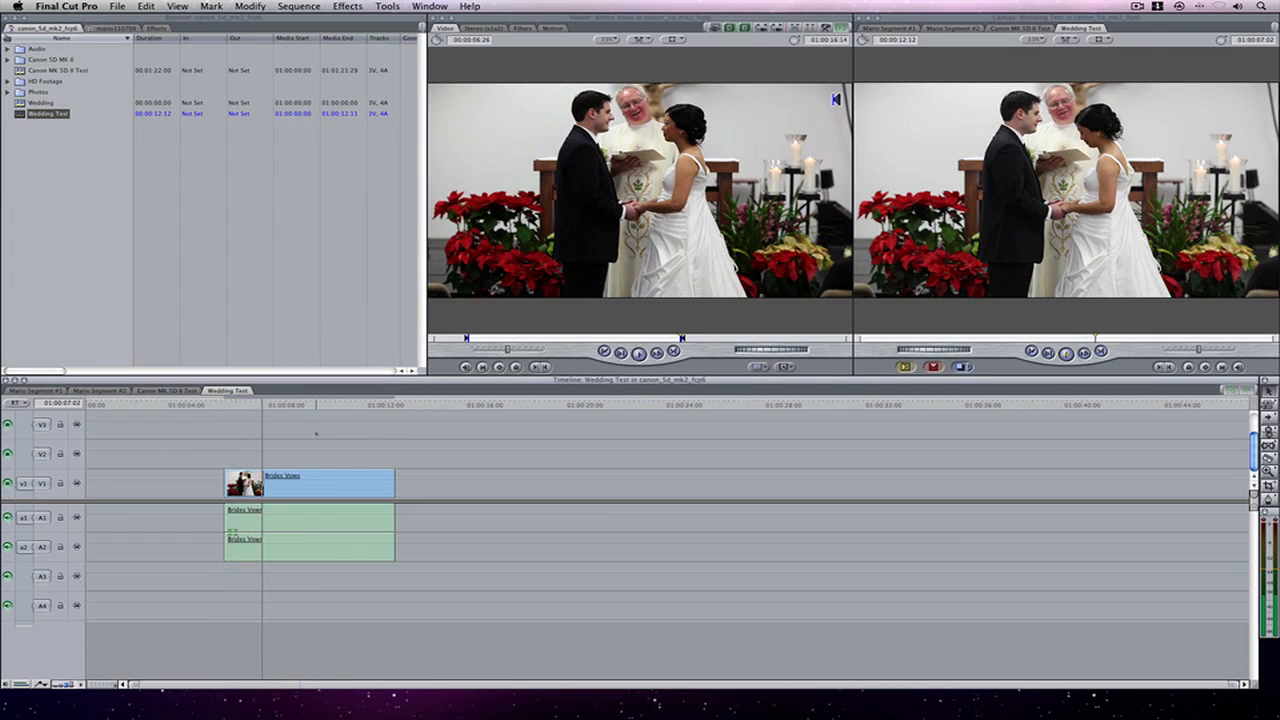